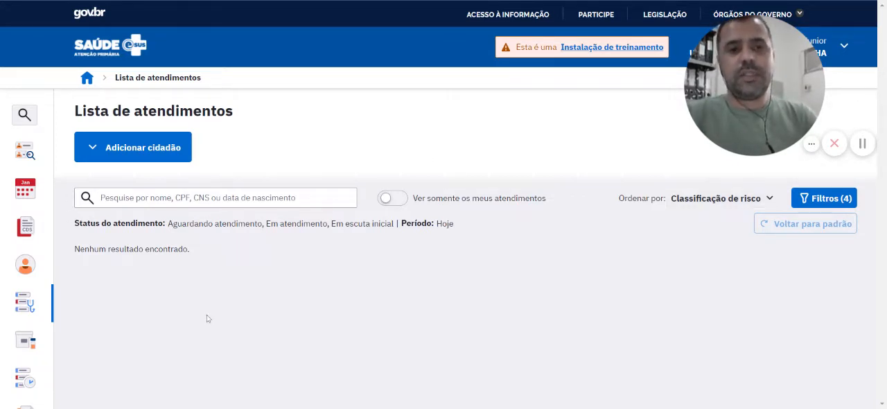
Start a new record in Registro tardio de atendimento and select the citizen by name
mouse_move(24, 341)
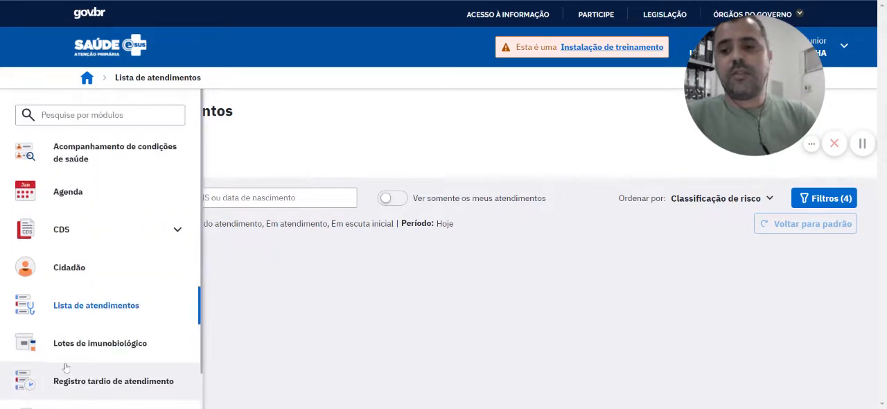
left_click(125, 382)
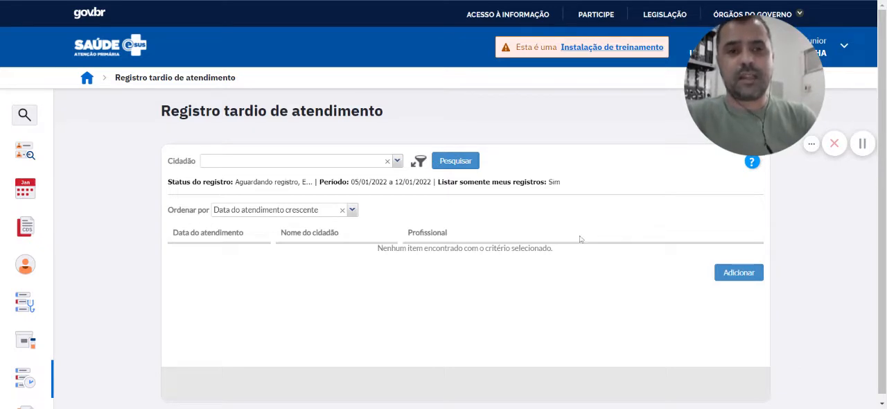
left_click(733, 274)
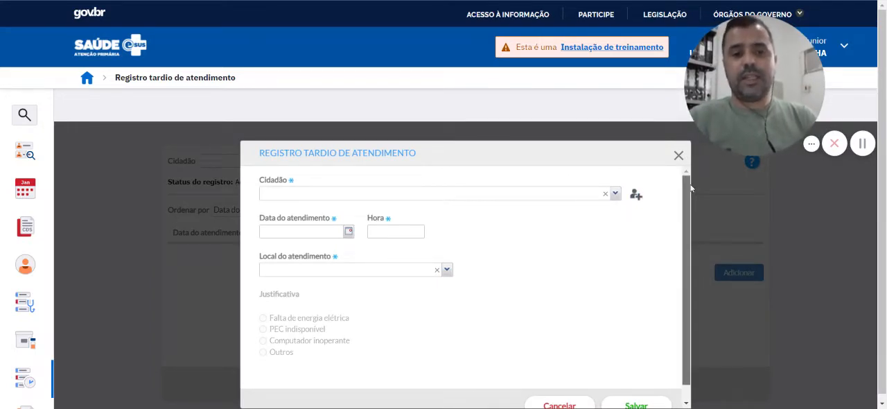
left_click(431, 194)
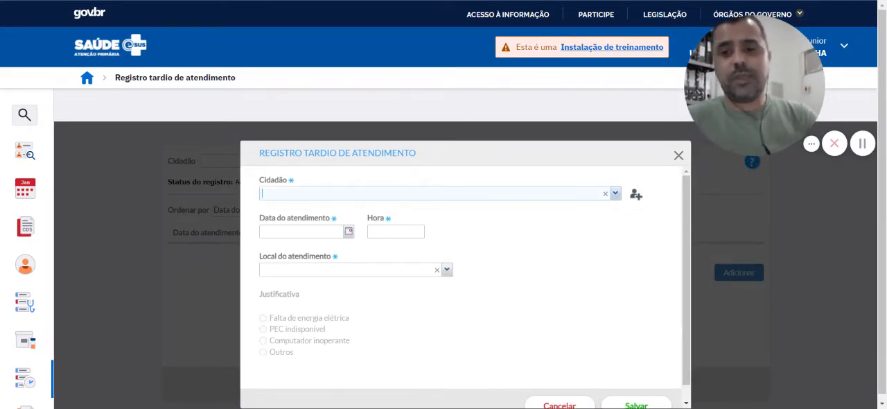
type("elis")
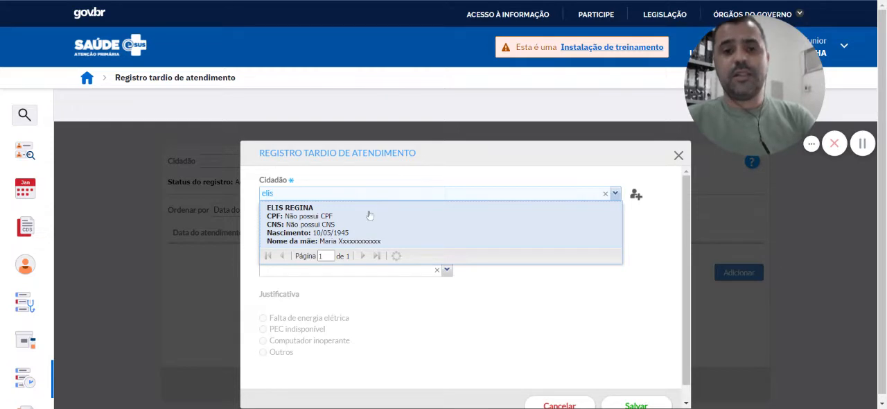
left_click(370, 216)
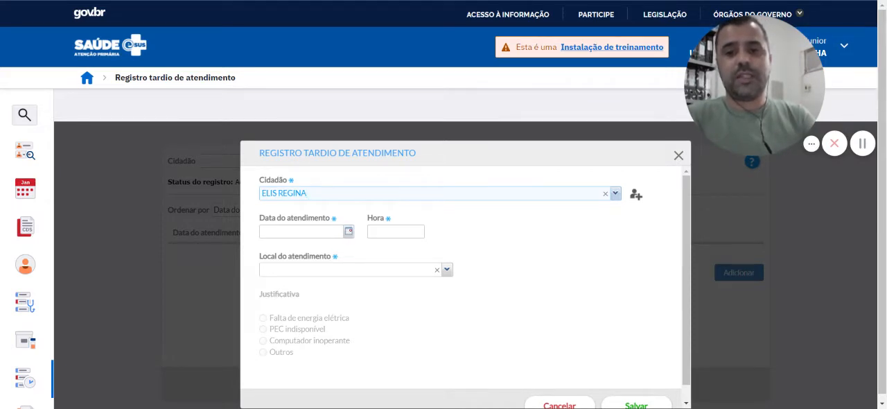
Set the late record's attendance date to 11/01/2022 and its time to 15:30
left_click(305, 231)
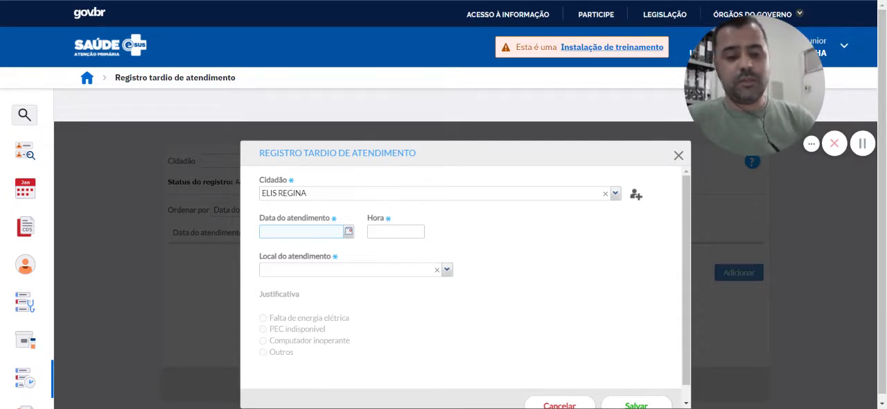
type("11")
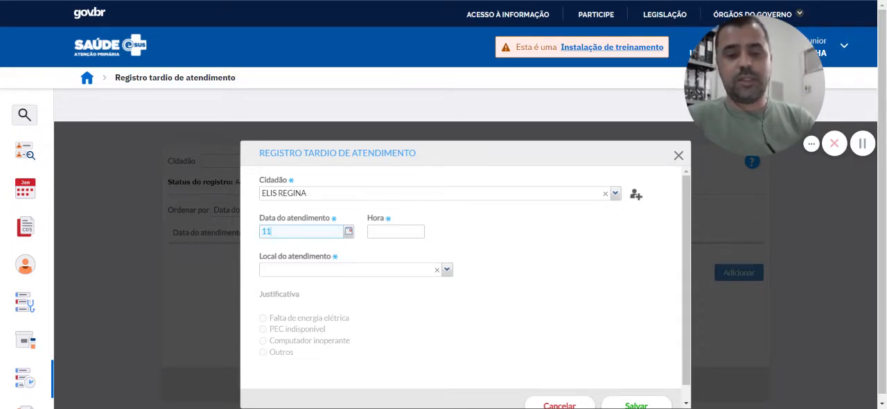
type("012022")
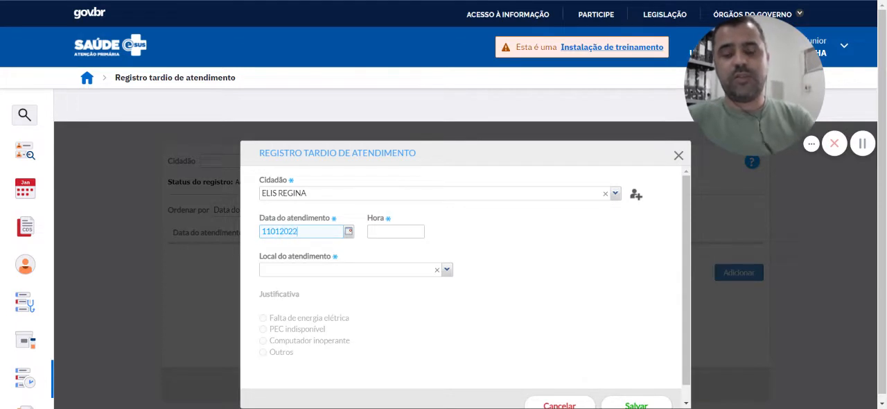
left_click(426, 229)
left_click(416, 231)
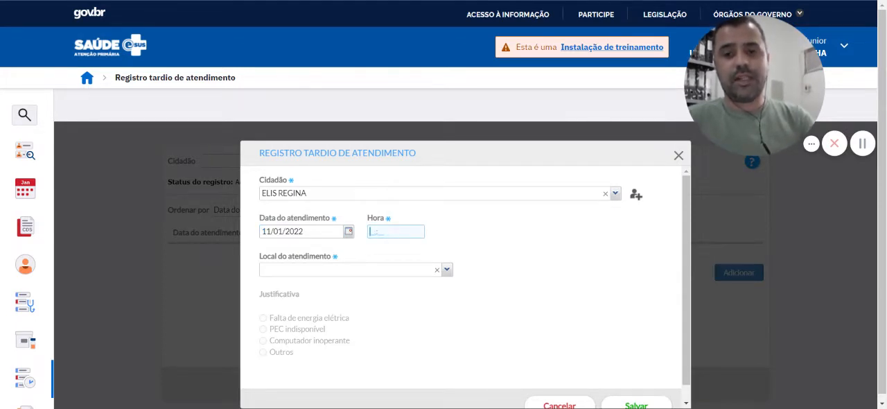
type("15:")
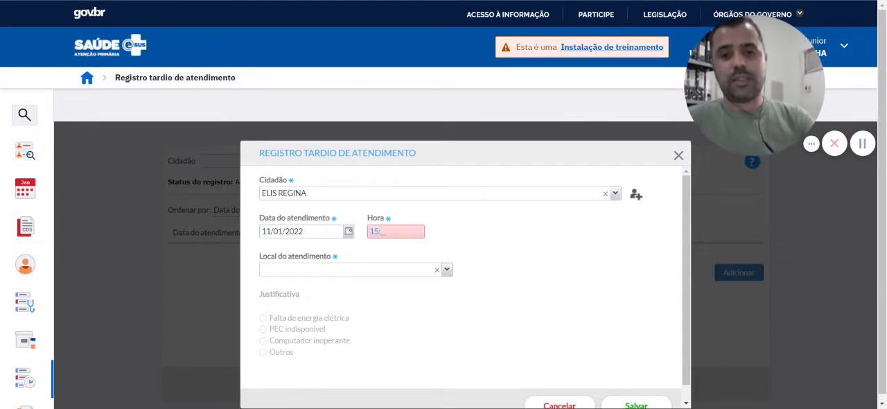
type("30")
left_click(466, 244)
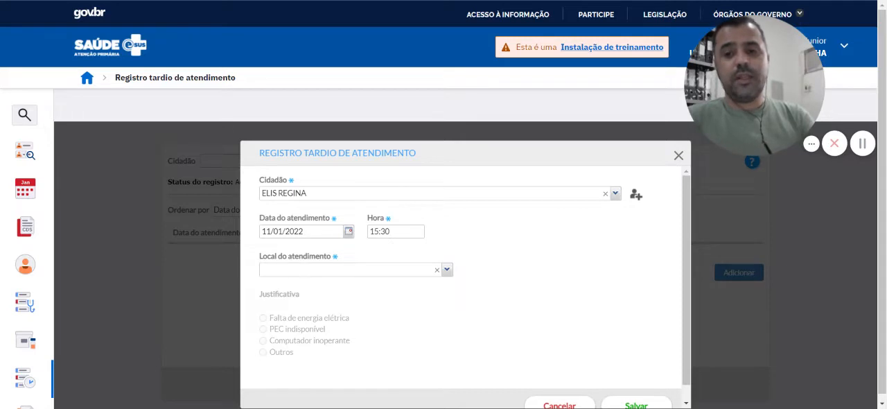
Set the place of attendance to UBS and the justification to Computador inoperante
left_click(447, 270)
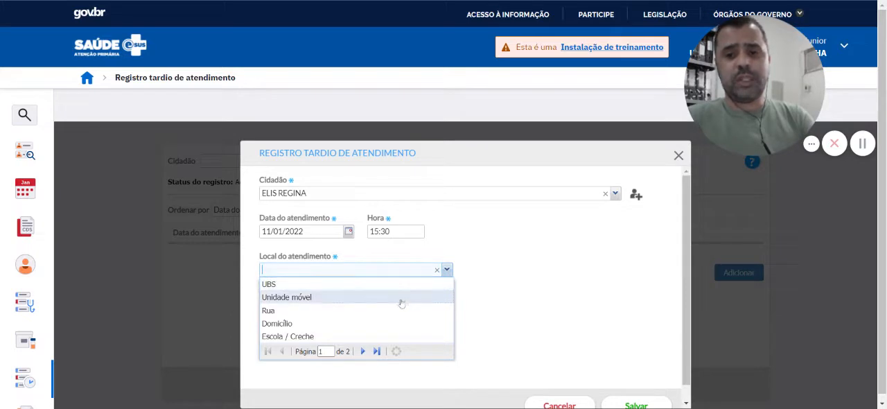
left_click(362, 354)
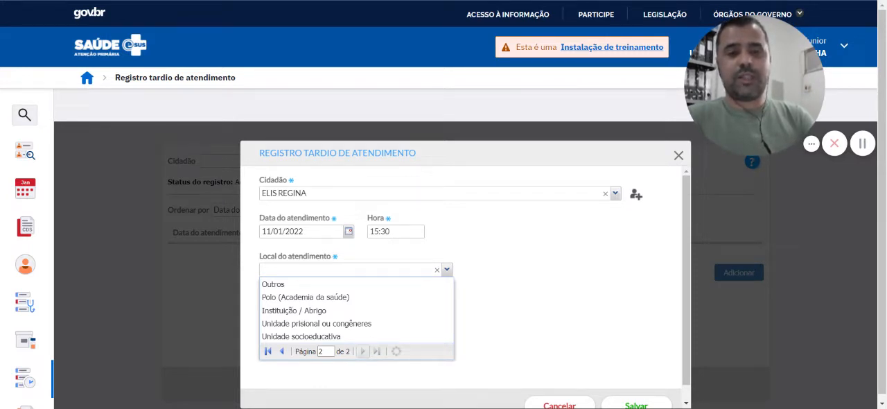
left_click(281, 351)
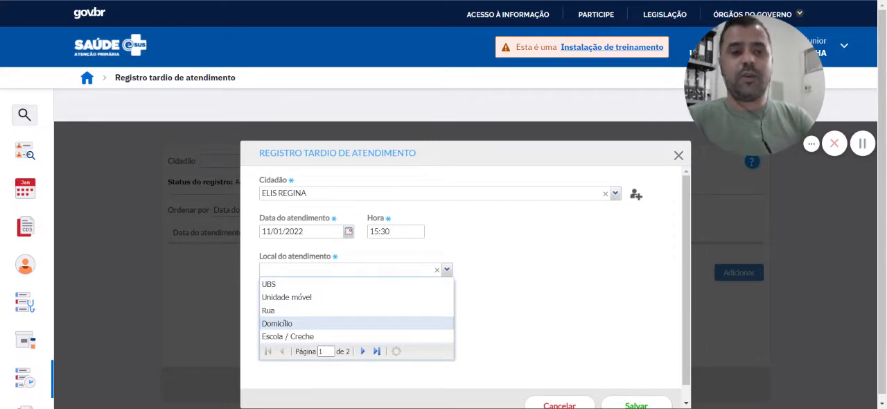
left_click(297, 284)
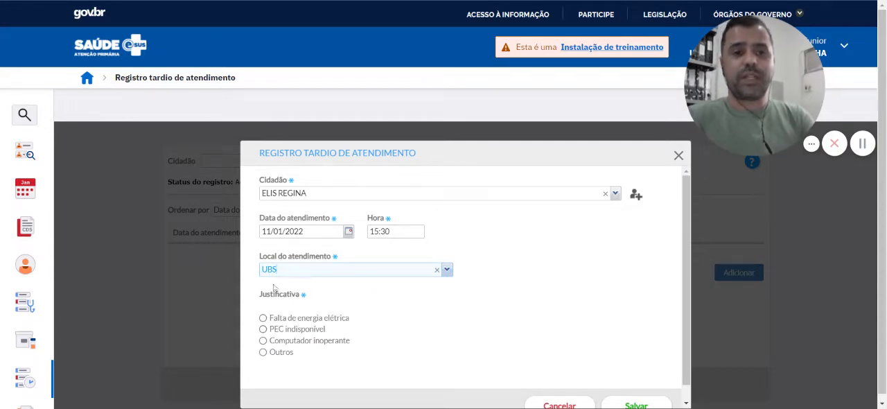
left_click(323, 320)
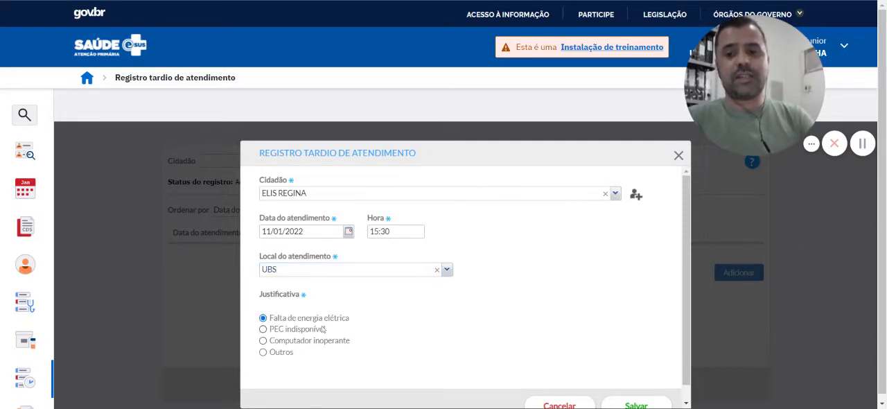
left_click(319, 331)
left_click(316, 345)
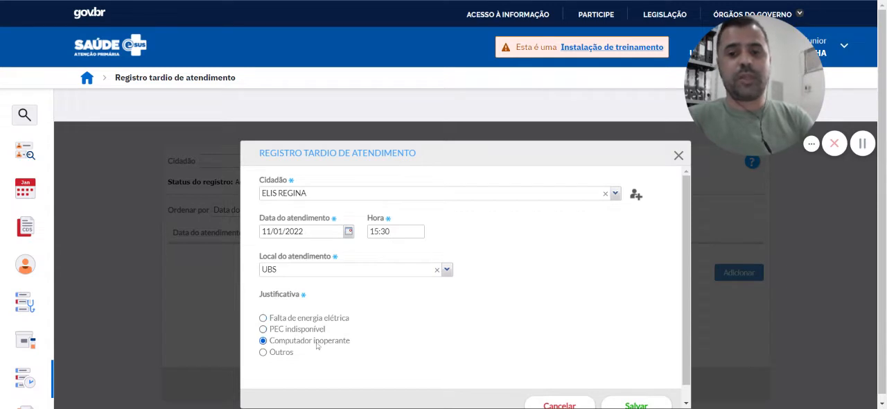
Set the place of attendance to Domicílio and save the late record
left_click(447, 269)
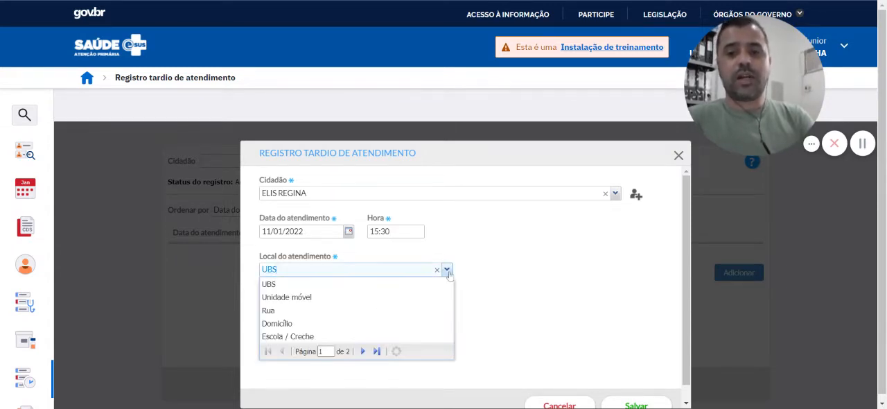
left_click(412, 324)
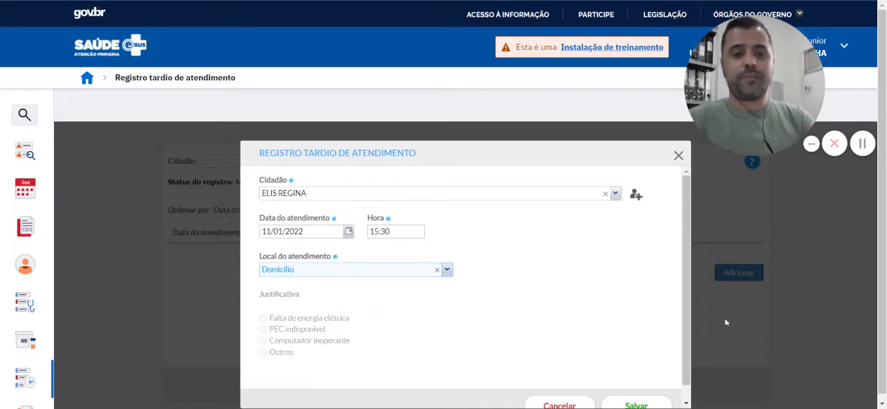
scroll(682, 315, "down", 1)
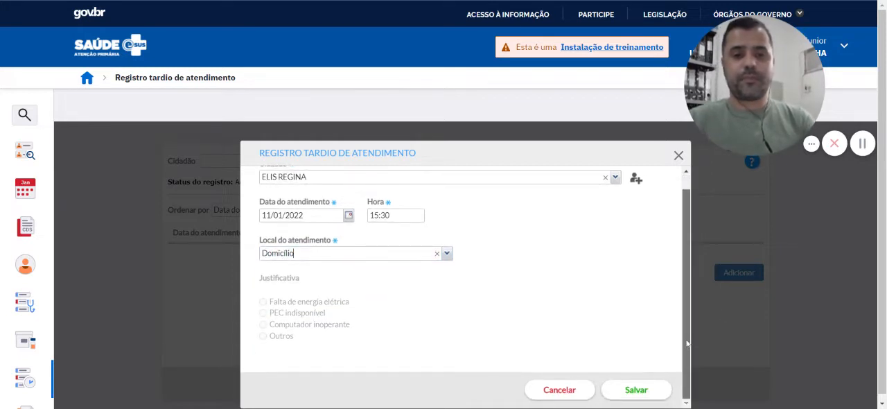
left_click(636, 390)
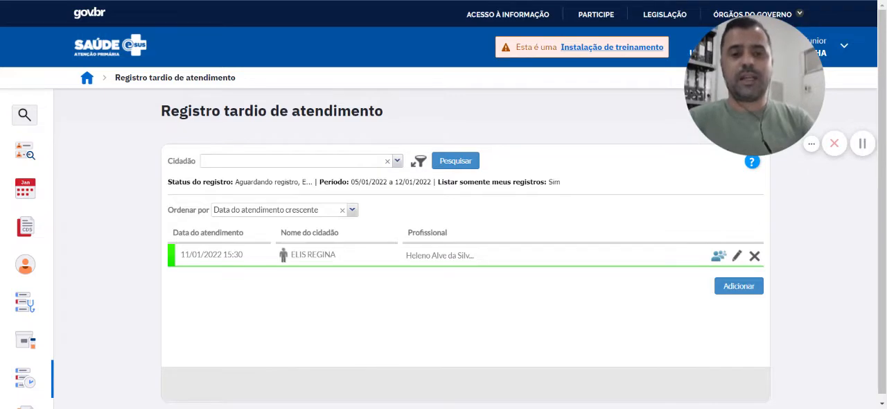
Open the citizen's chart from the 11/01/2022 15:30 record and review the Folha de rosto down to the reminders
left_click(719, 256)
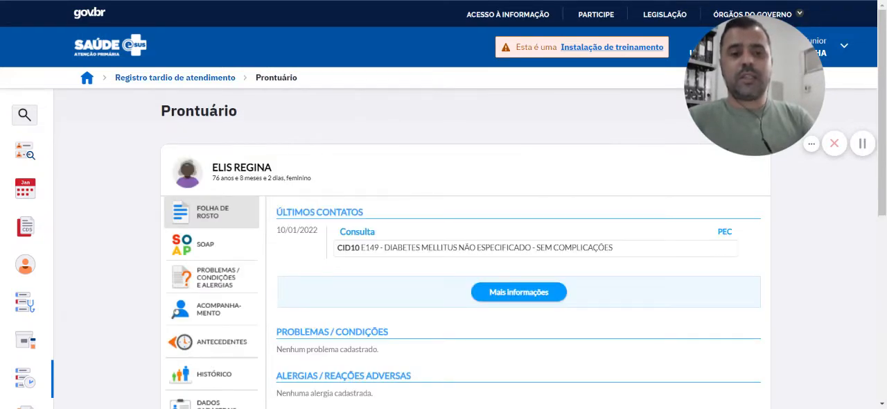
left_click_drag(884, 119, 851, 202)
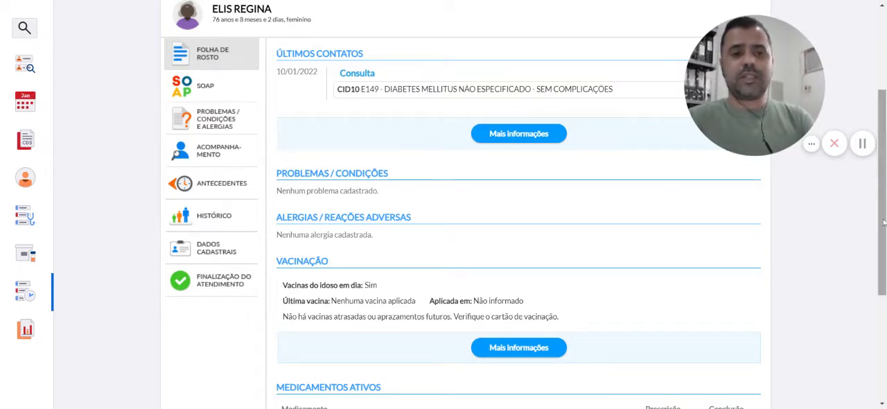
scroll(876, 268, "down", 2)
scroll(876, 268, "down", 1)
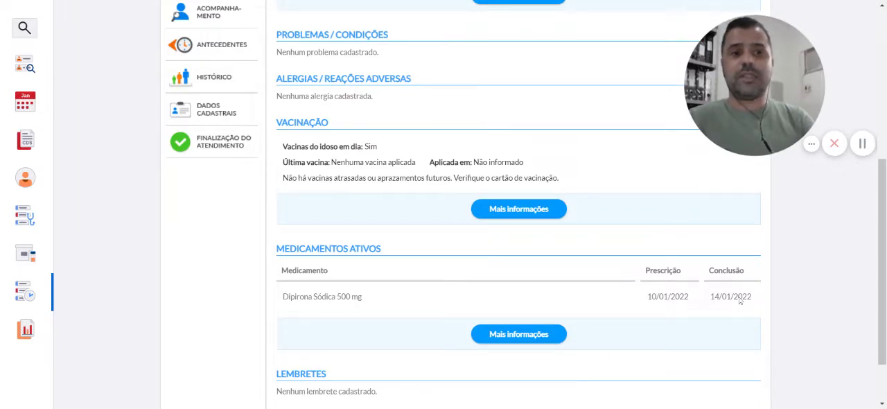
scroll(884, 275, "down", 2)
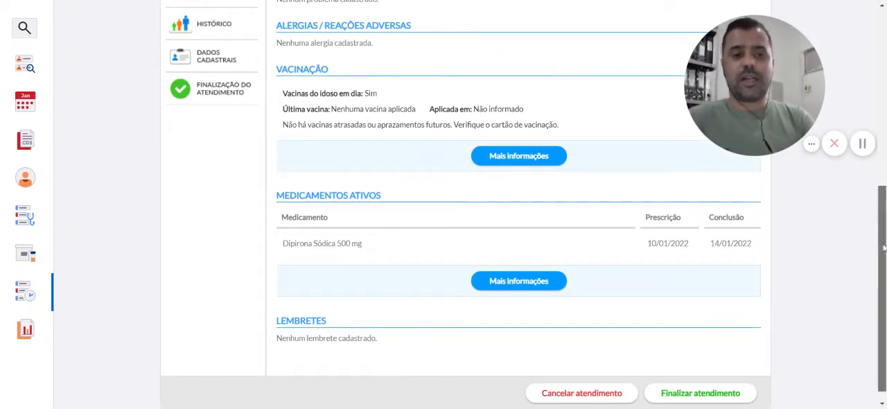
left_click_drag(883, 248, 868, 132)
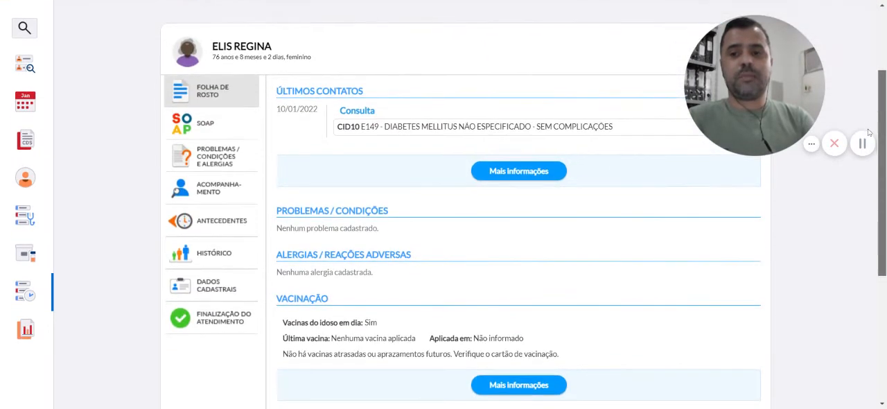
Open the citizen's SOAP record and begin the Subjetivo note with "O paciente foi atendido"
left_click(220, 134)
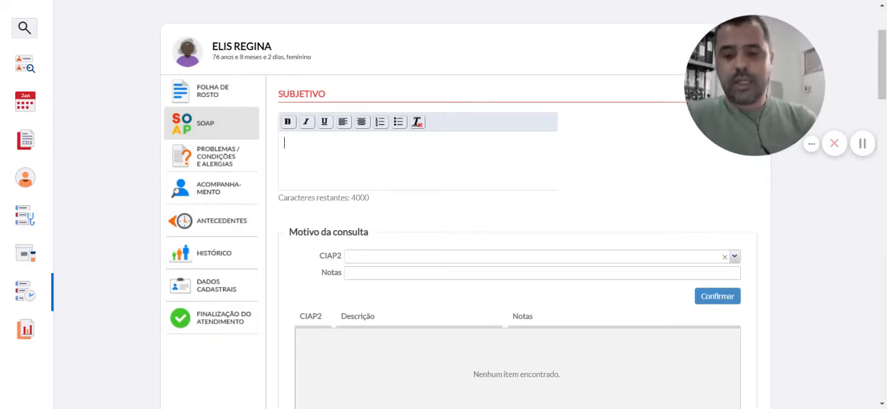
type("O PAC")
key("BackSpace")
key("BackSpace")
key("BackSpace")
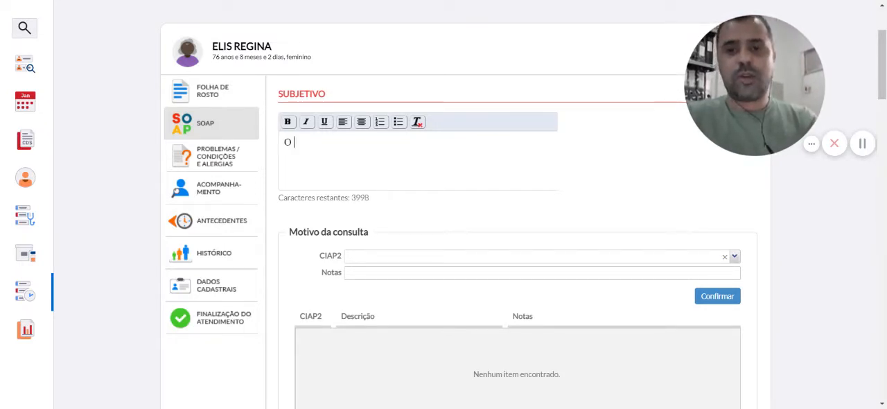
type("pac")
key("BackSpace")
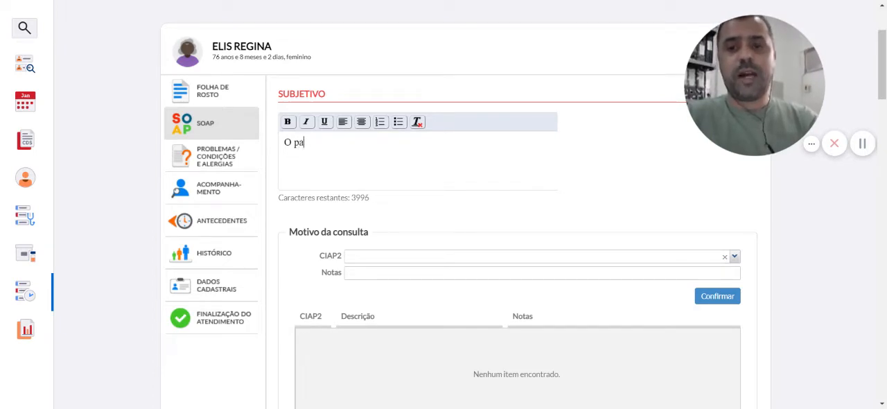
type("ci")
key("BackSpace")
key("BackSpace")
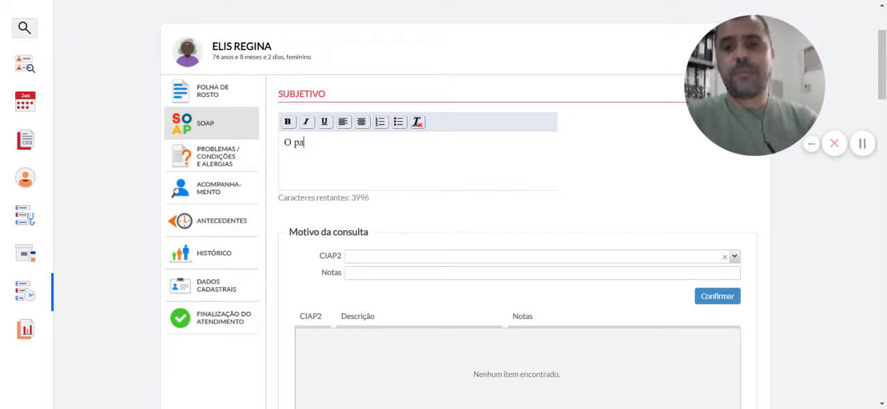
type("ciente at")
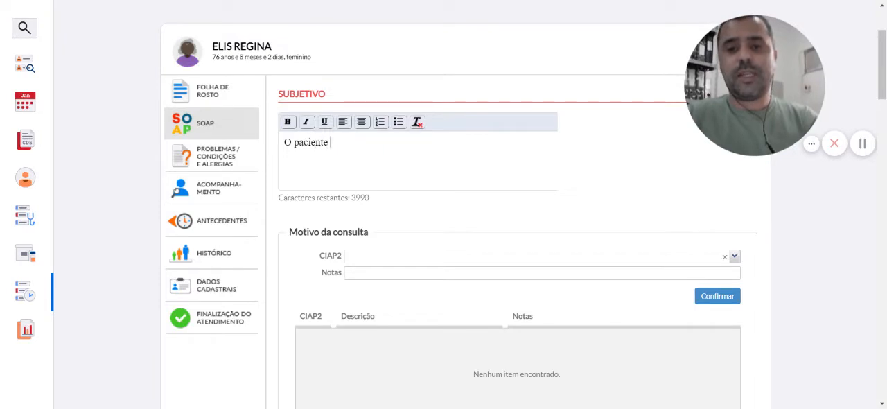
key("BackSpace")
key("BackSpace")
type("foi atendim")
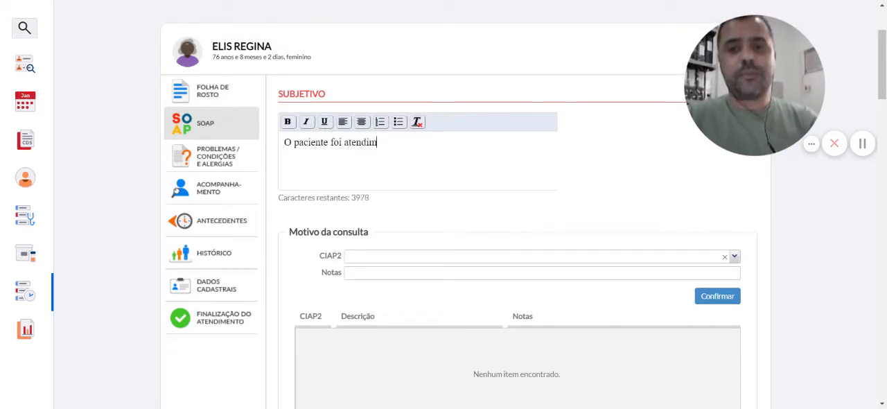
key("BackSpace")
type("do em do")
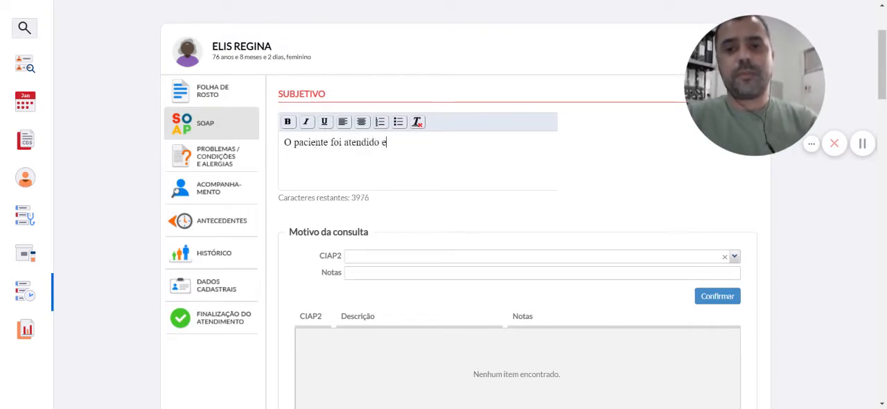
Continue the Subjetivo sentence about the attendance with the place, worded "no seu domicilio"
key("BackSpace")
key("BackSpace")
type("seu")
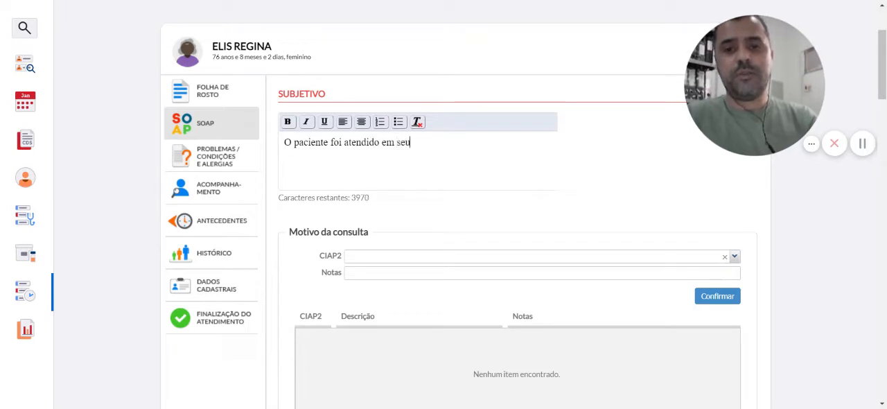
key("BackSpace")
key("BackSpace")
key("BackSpace")
key("BackSpace")
key("BackSpace")
type("no seu")
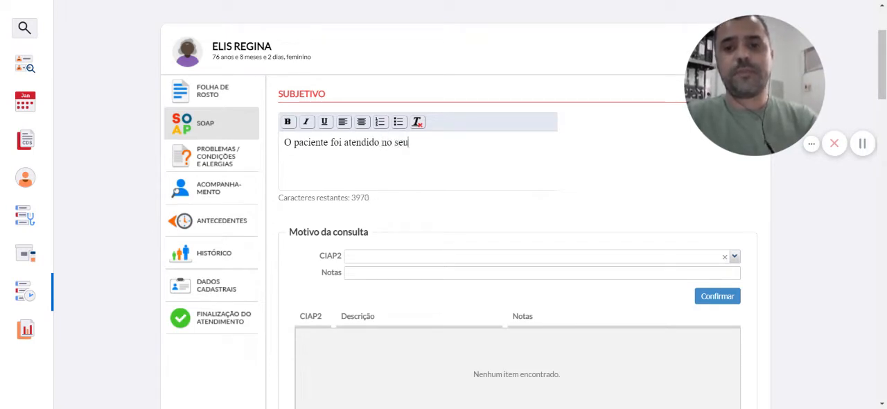
type(" domicilio")
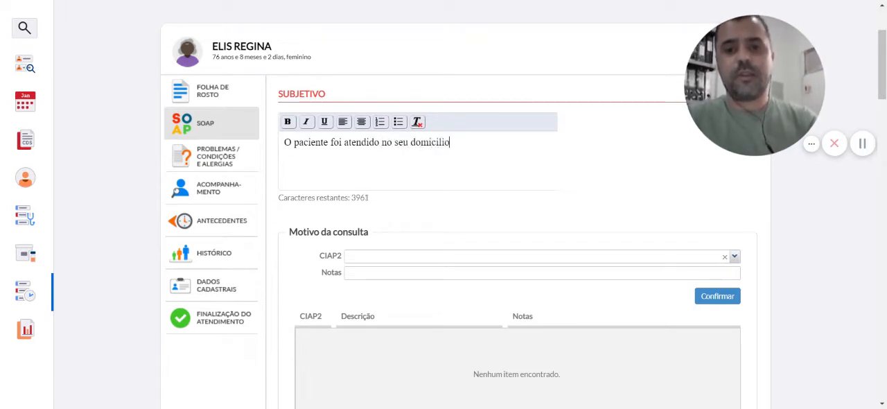
type(", ")
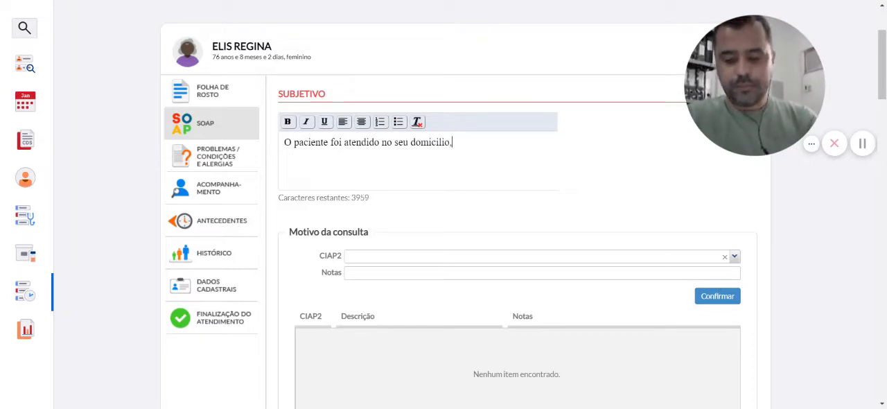
type("apresenta queixa")
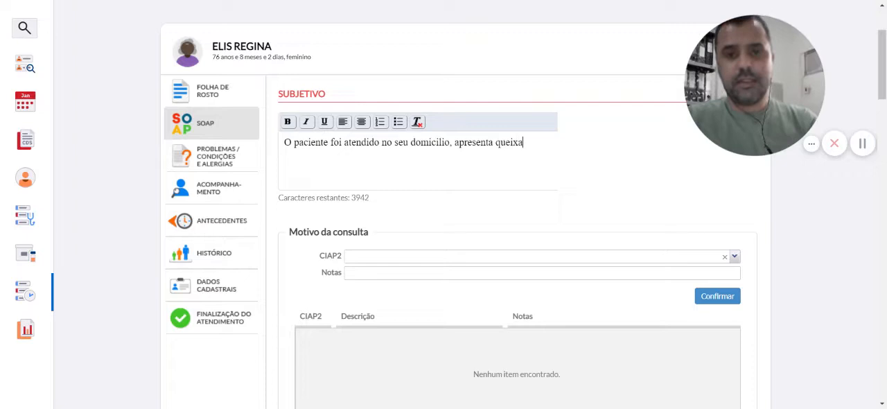
Add the main complaint to the Subjetivo note: ", apresenta queixa de febre ha 3 dias"
key("BackSpace")
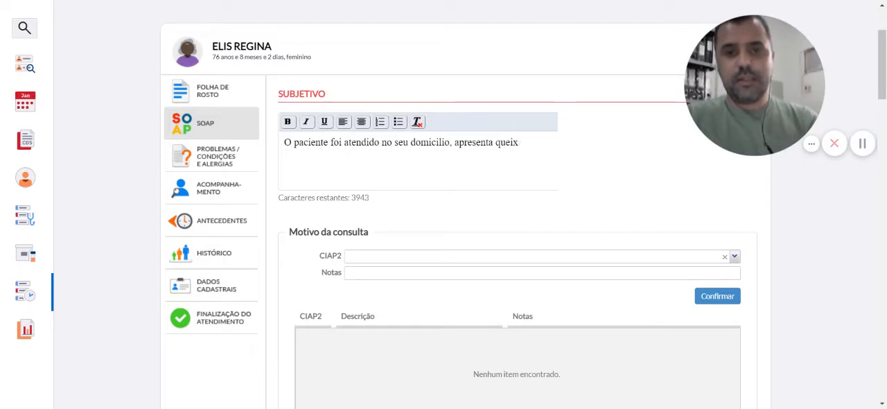
type("a de f")
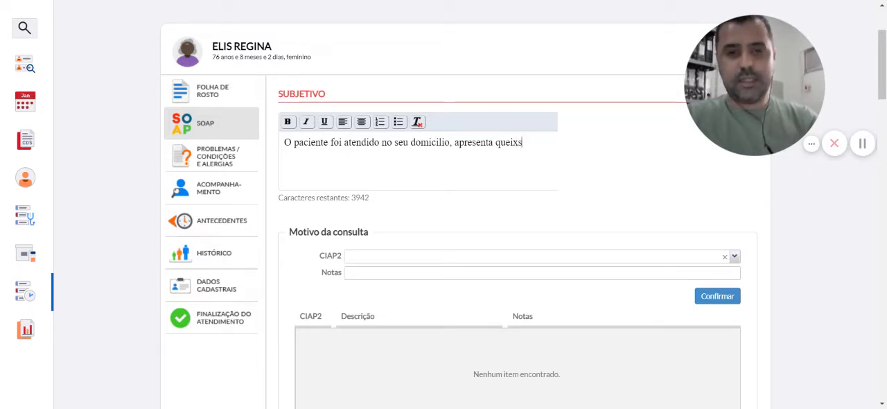
type("ebre ha ")
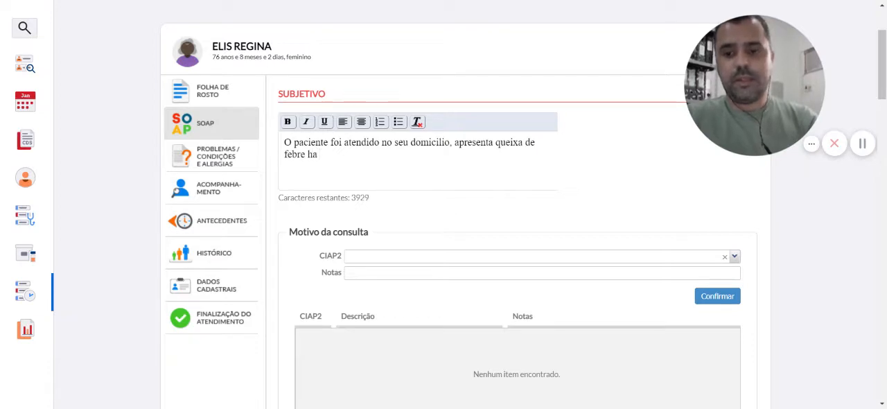
type("3 fi")
type("d")
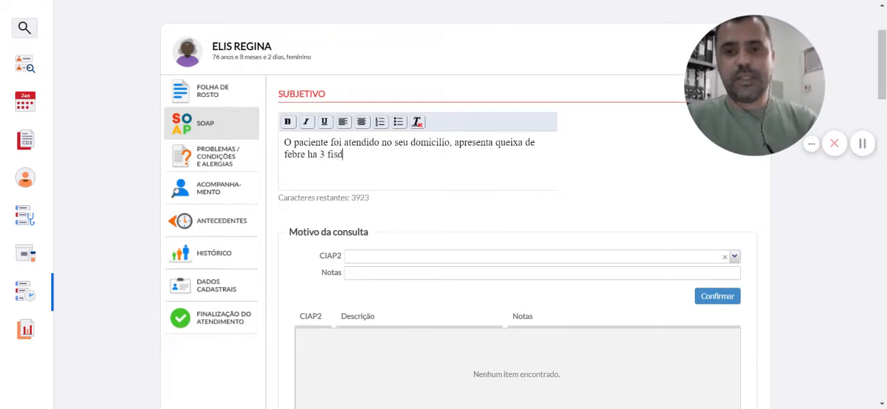
key("BackSpace")
key("BackSpace")
key("BackSpace")
type("dias")
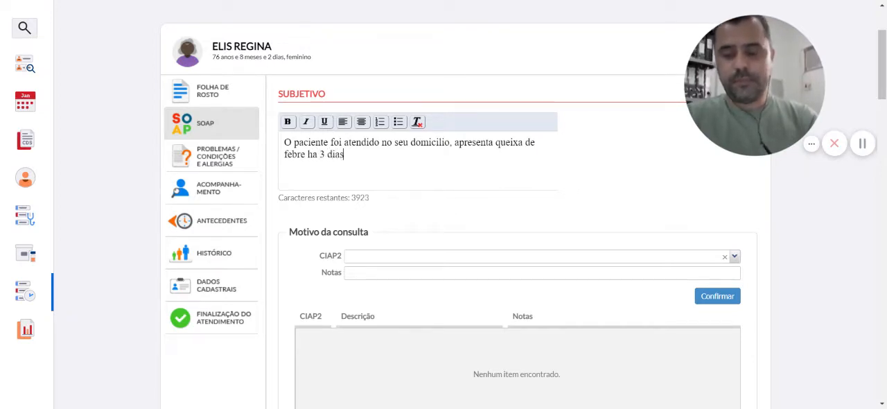
type(". dores")
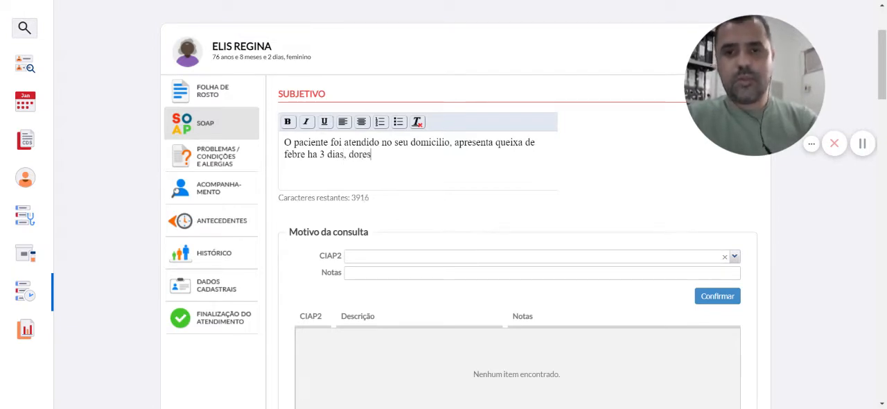
type(" de cabe")
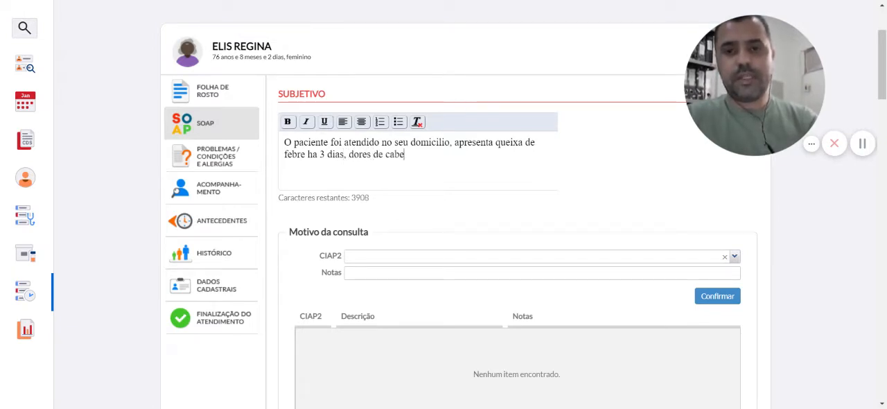
type("ça e no co")
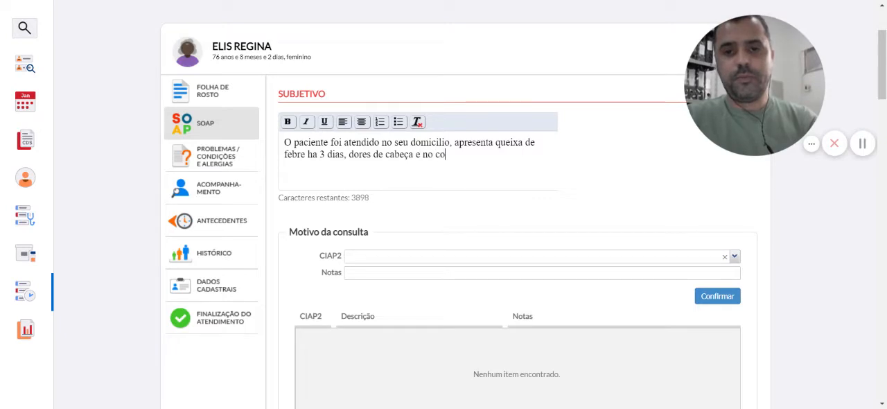
type("rpo, fa")
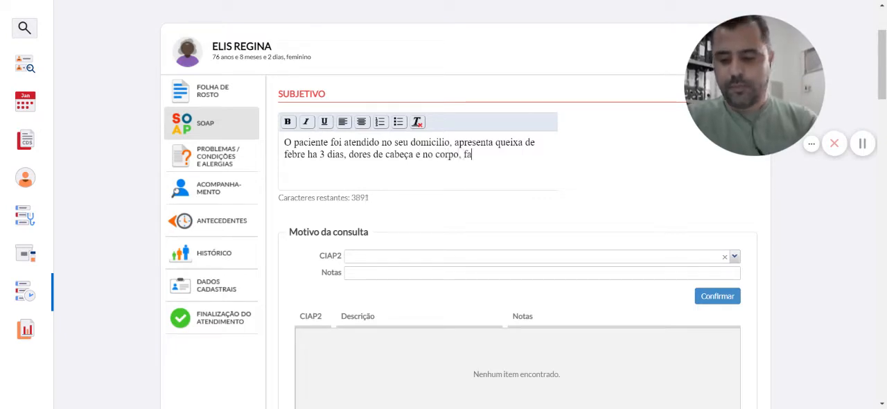
type("lta de apetite.")
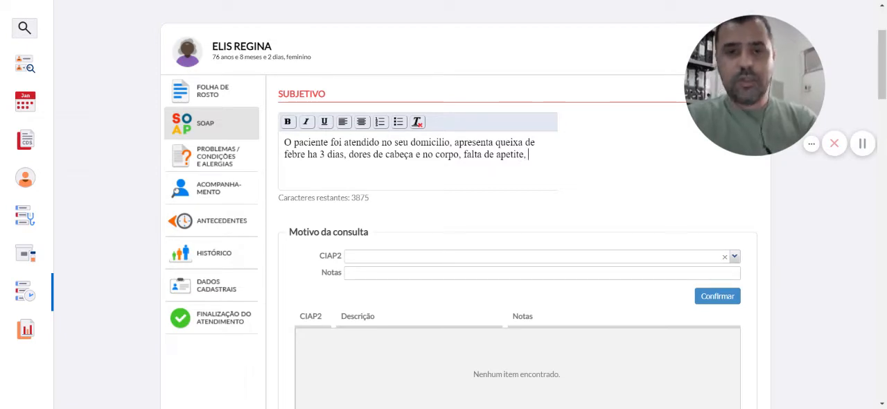
type("tosse")
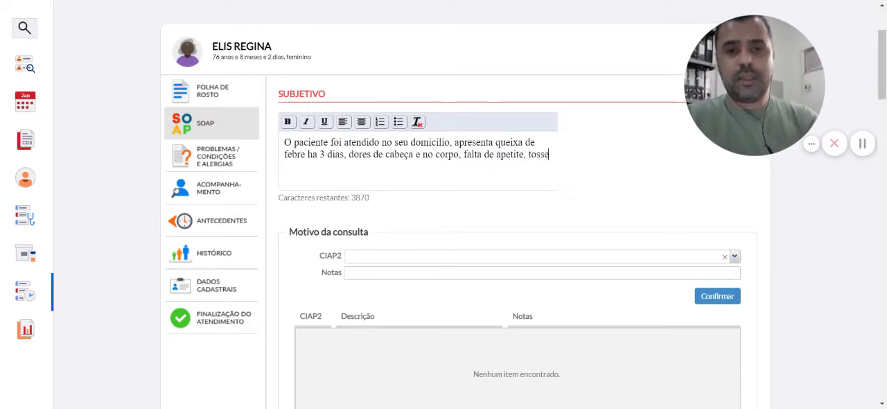
type(" sem ")
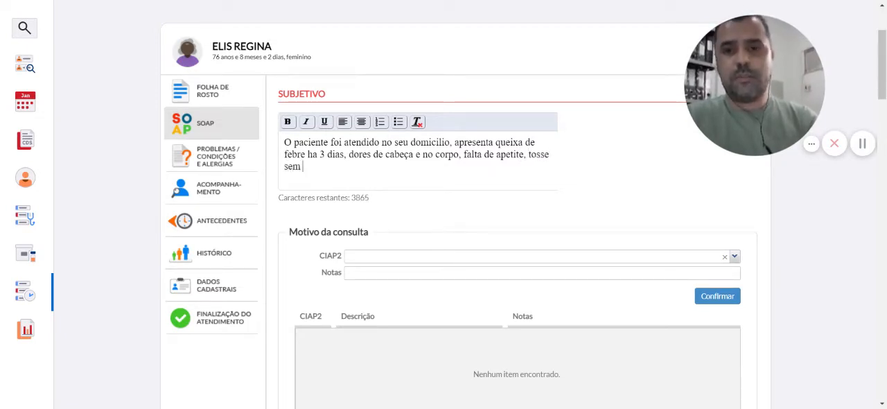
type("secre")
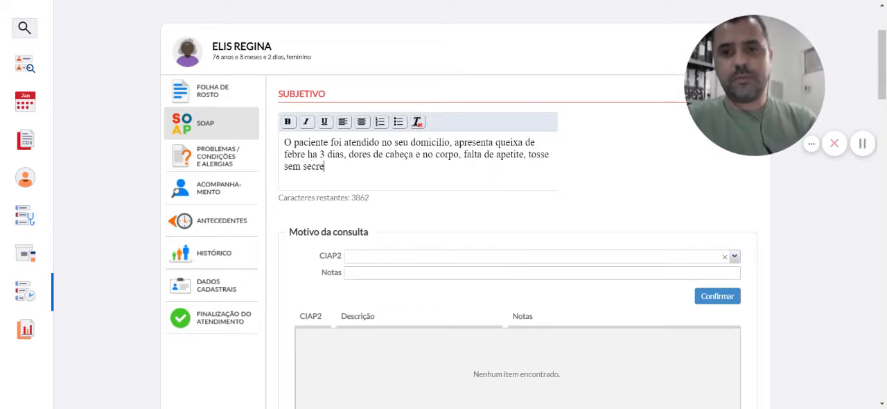
type("ção")
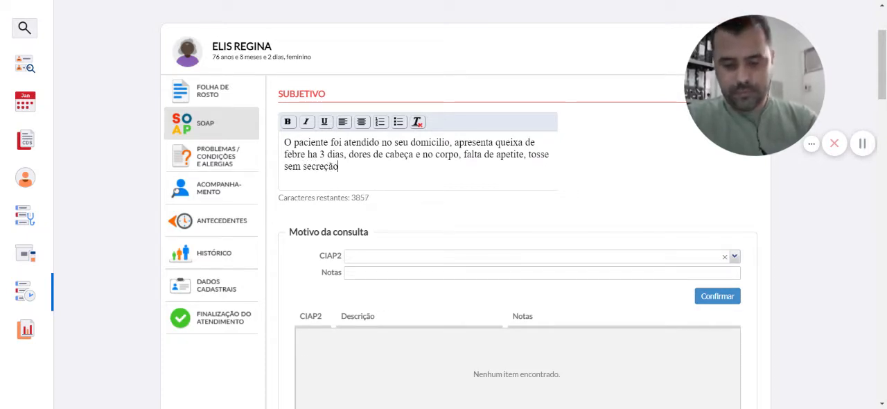
type(", exstr")
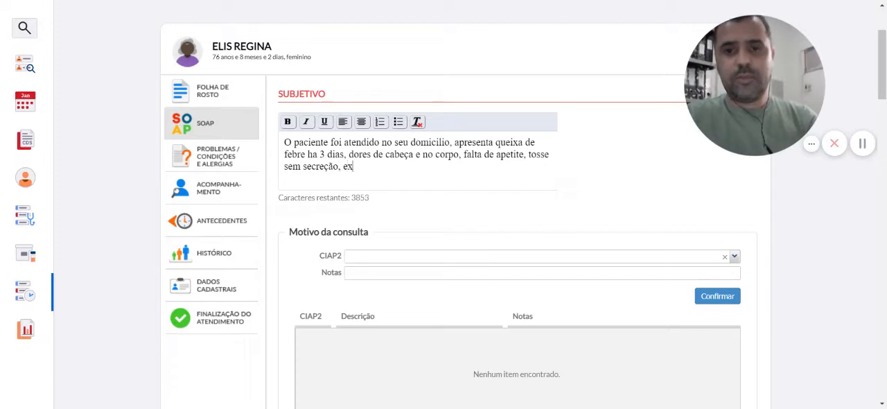
Add "tosse sem secreção, extremo cansaço" to the symptoms in the Subjetivo note
key("BackSpace")
key("BackSpace")
key("BackSpace")
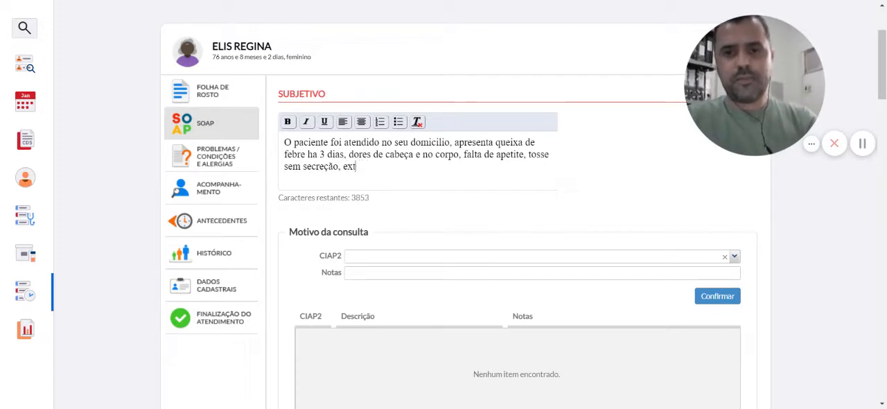
type("tremo cansa")
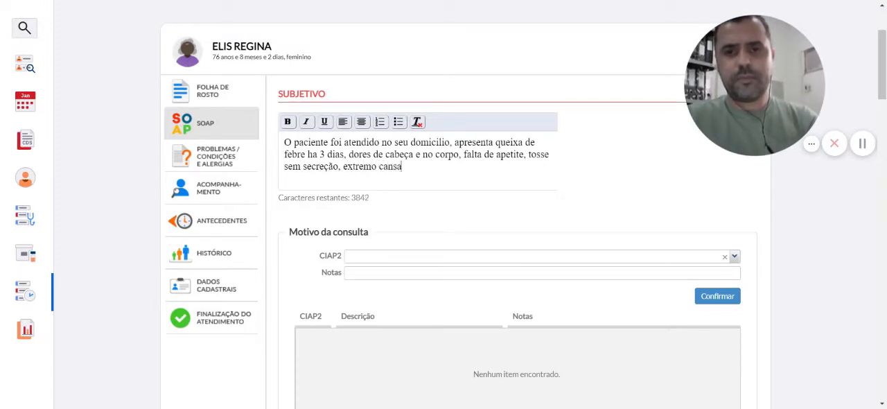
type("ço com in")
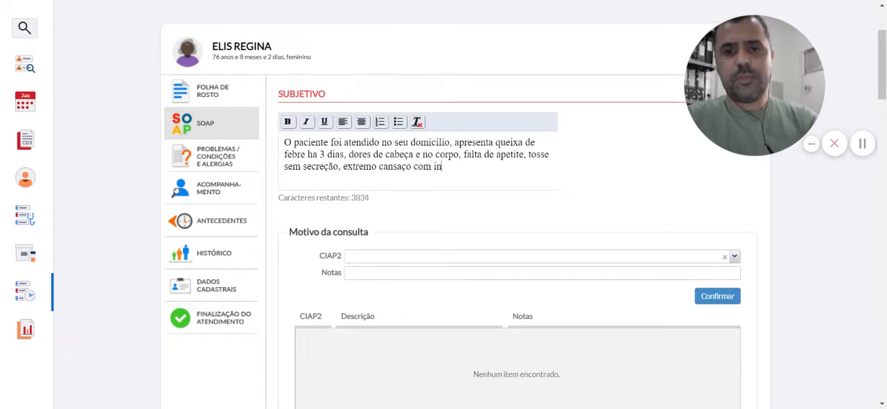
type("disposição")
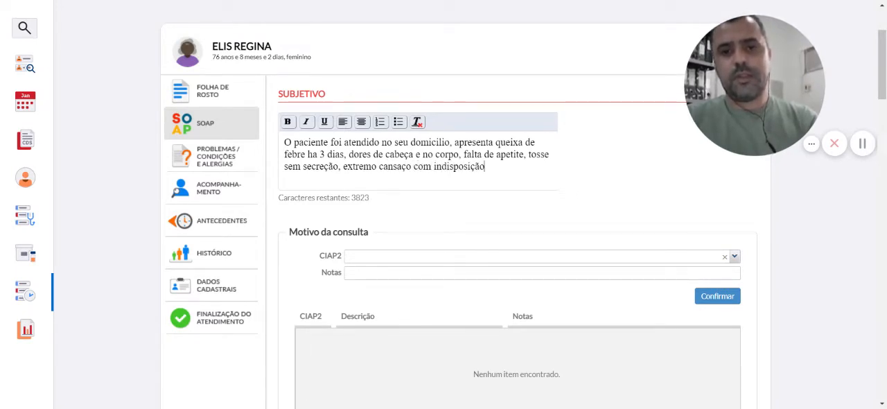
type(" para ativid")
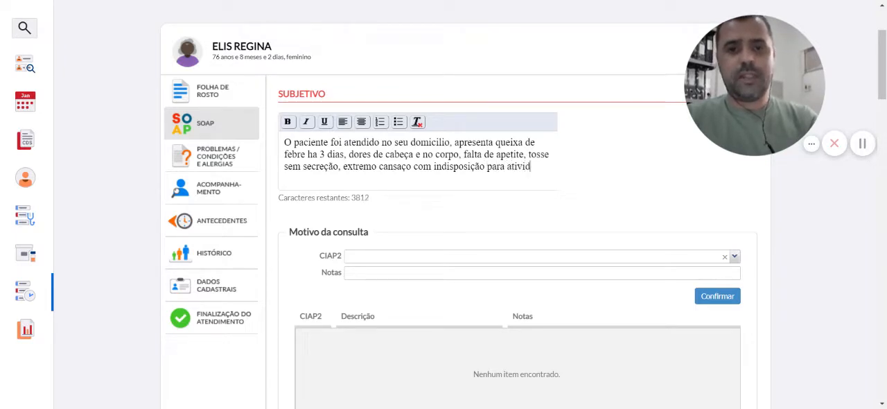
type("ades ")
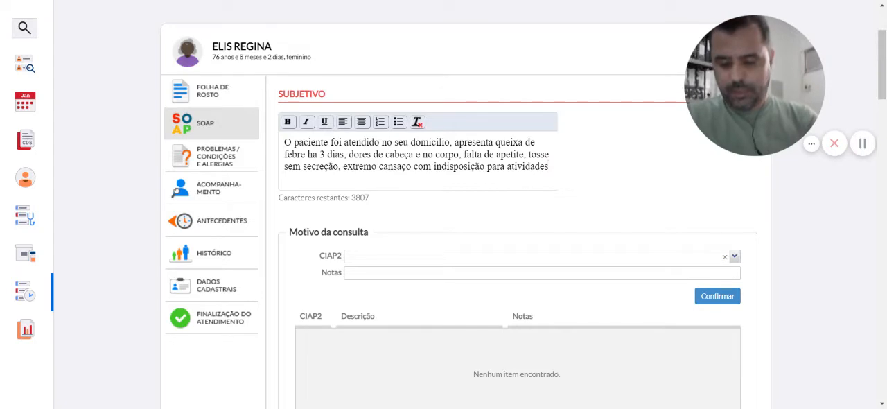
type(",")
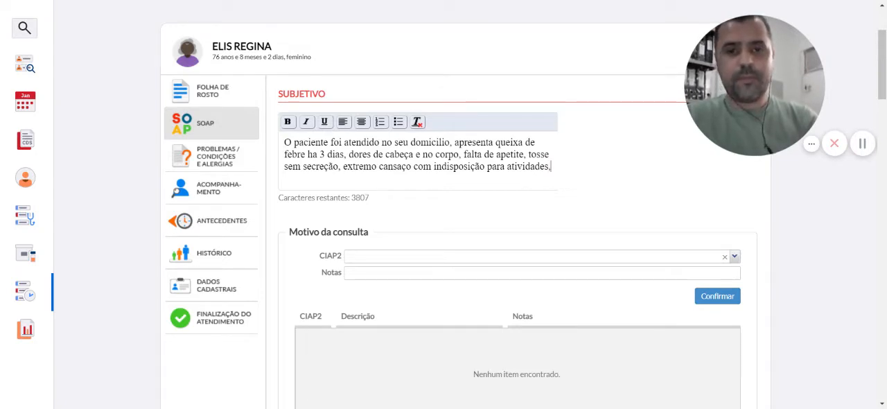
type(" ontem a noite")
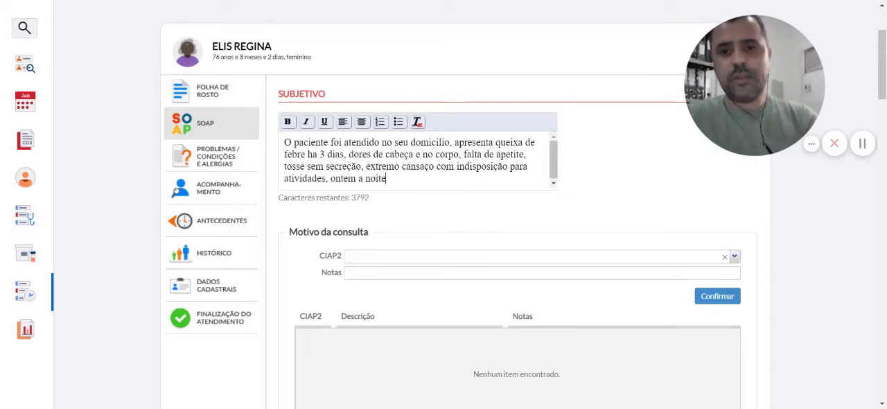
type(" referiu ")
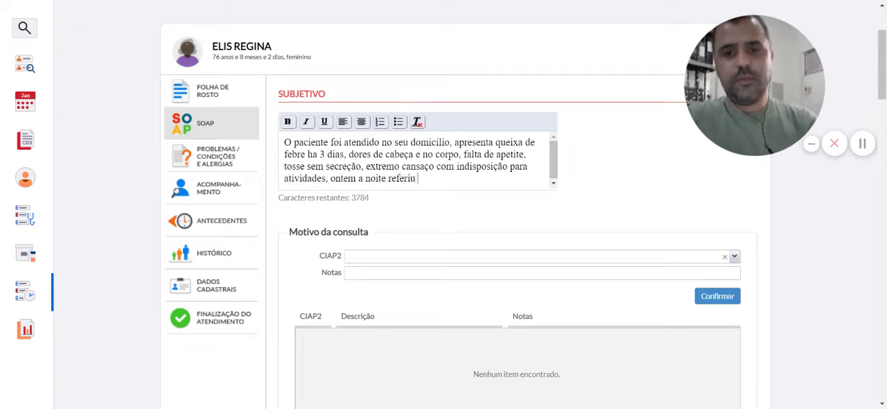
type("epsi")
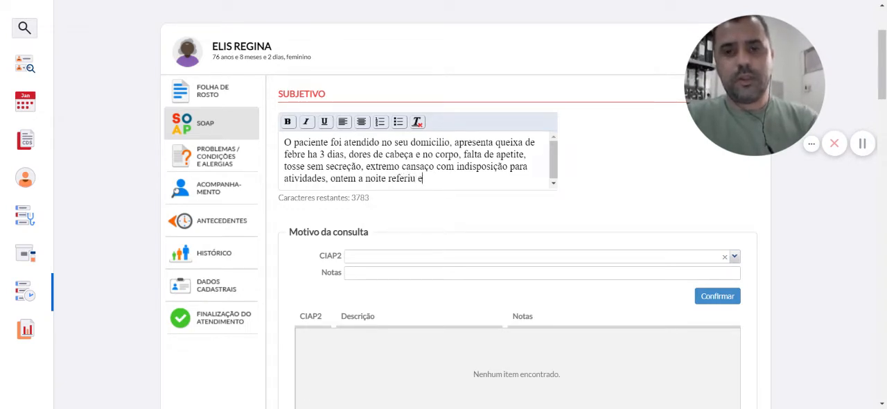
Finish the Subjetivo note with ", ontem a noite referiu episódio de vômito e nauseas."
key("BackSpace")
key("BackSpace")
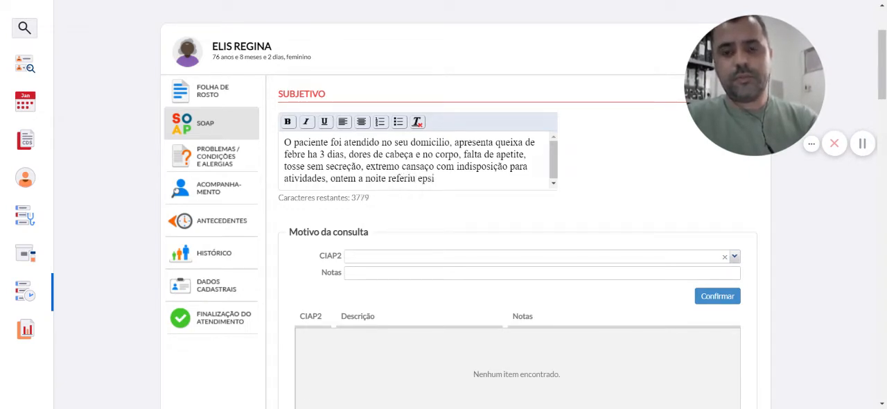
type("isódio de vômito ")
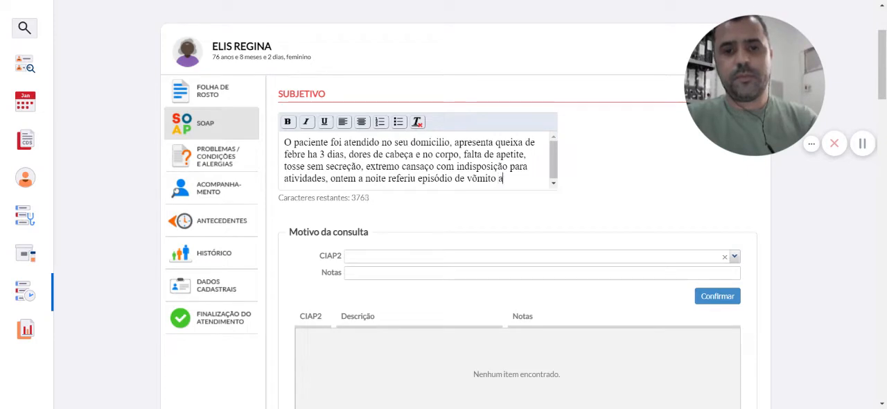
type("e naus")
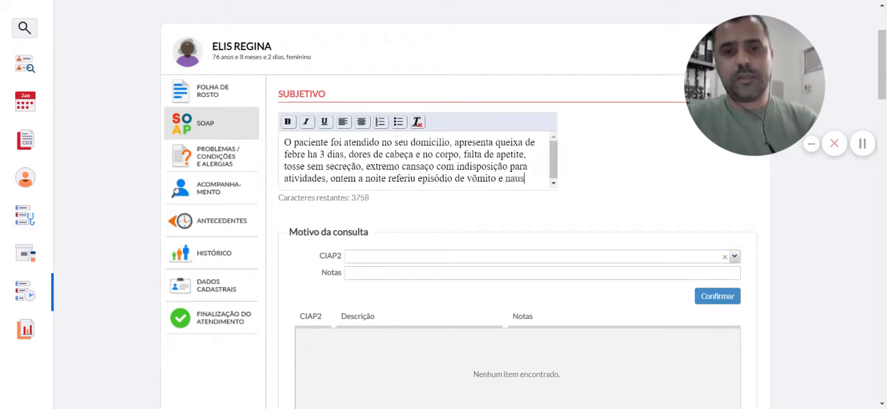
type("eas.")
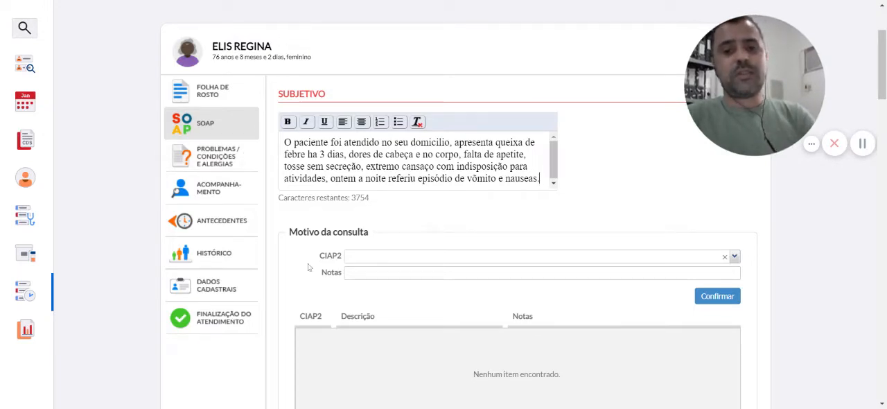
Add the CIAP2 code R80 GRIPE as the reason for the consultation, leaving its notes empty
left_click_drag(883, 77, 884, 104)
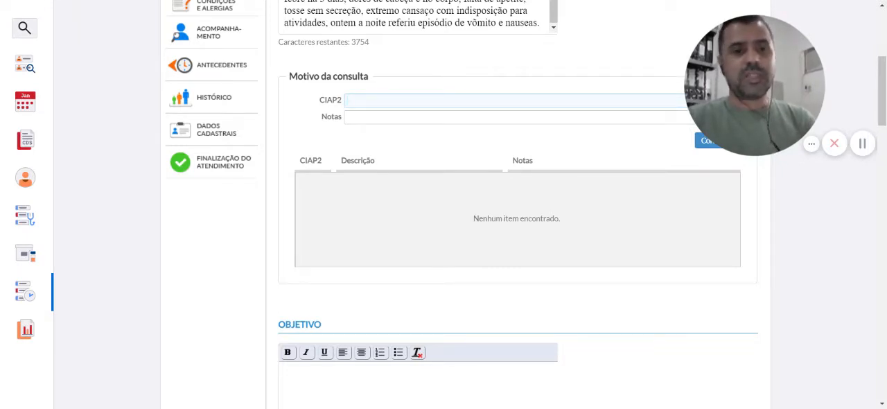
type("gripe")
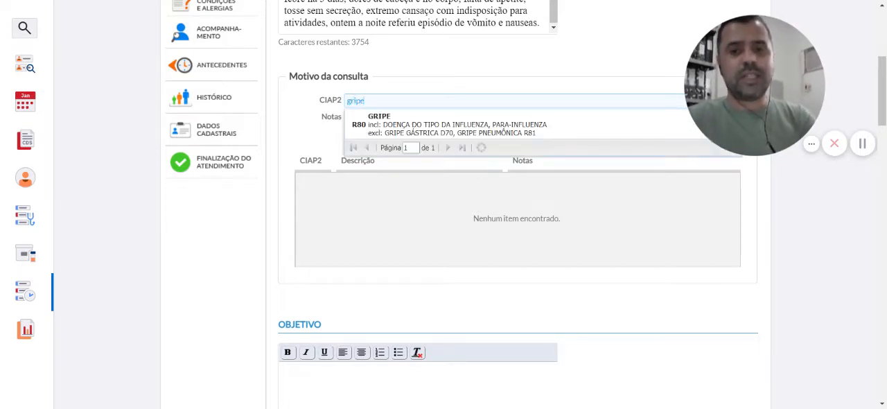
left_click(371, 116)
left_click(708, 145)
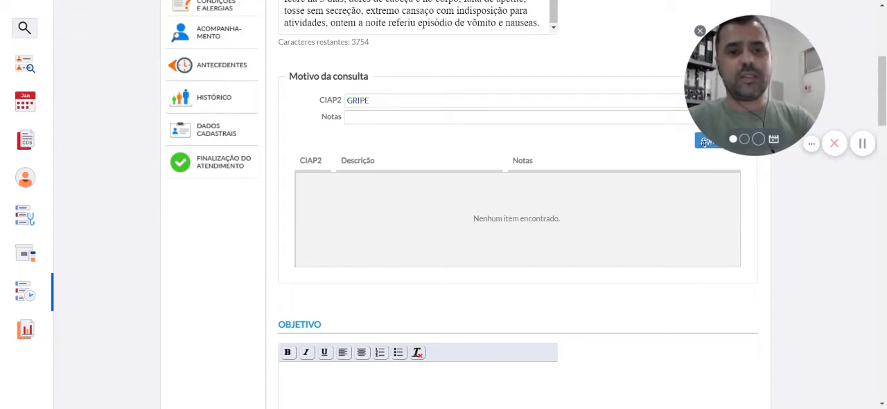
left_click_drag(723, 116, 775, 43)
left_click(717, 140)
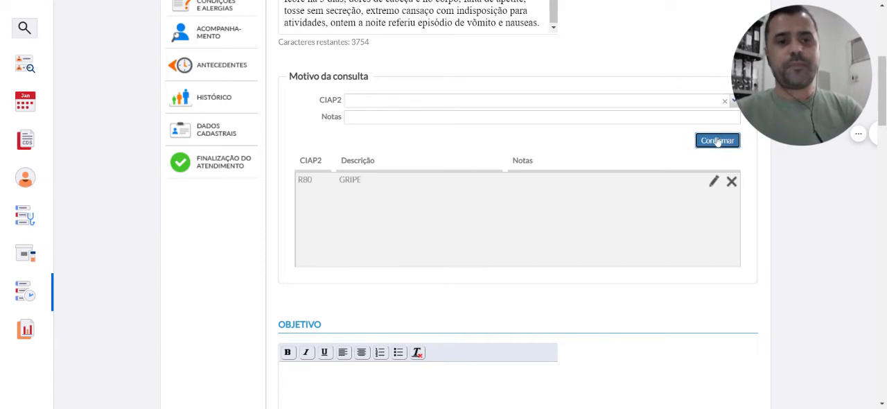
Start the Objetivo note with the heading text "AO EXAME FÍSICO"
scroll(881, 149, "down", 4)
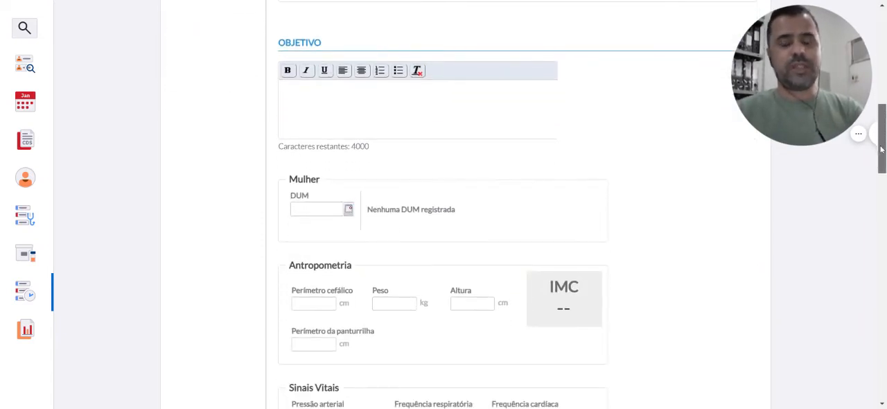
left_click(549, 81)
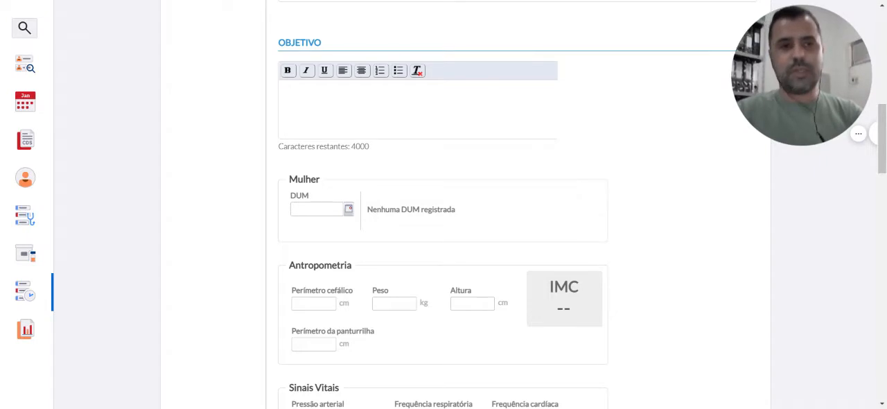
type("AO")
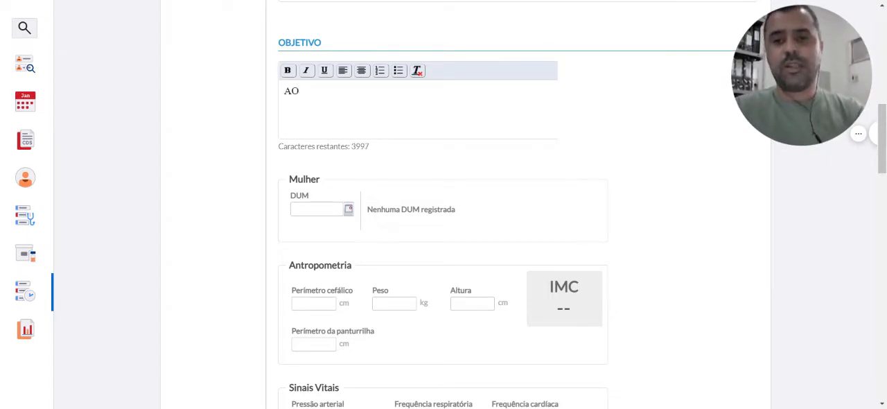
type(" EXAME FÍSICO")
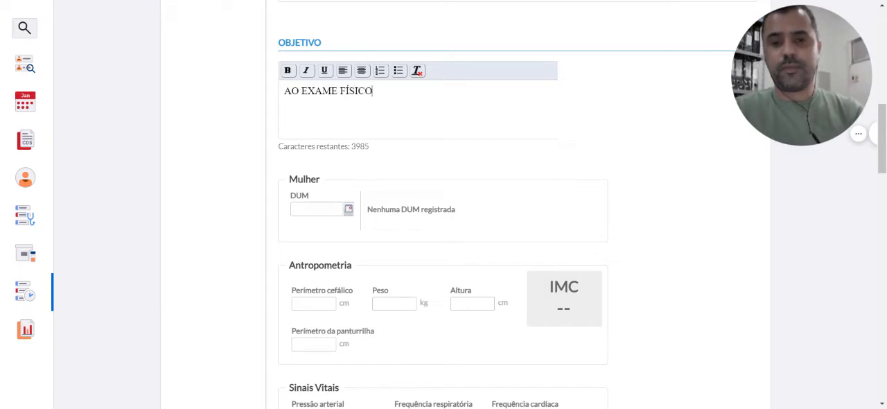
type(": PRESENÇA")
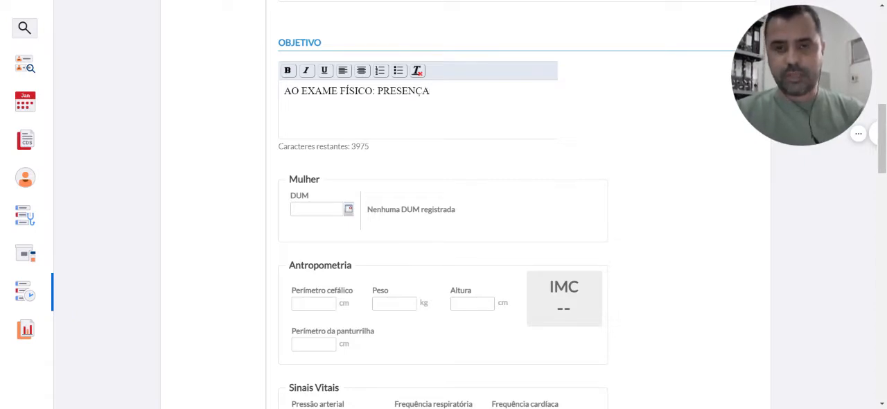
type(" DE MACHA")
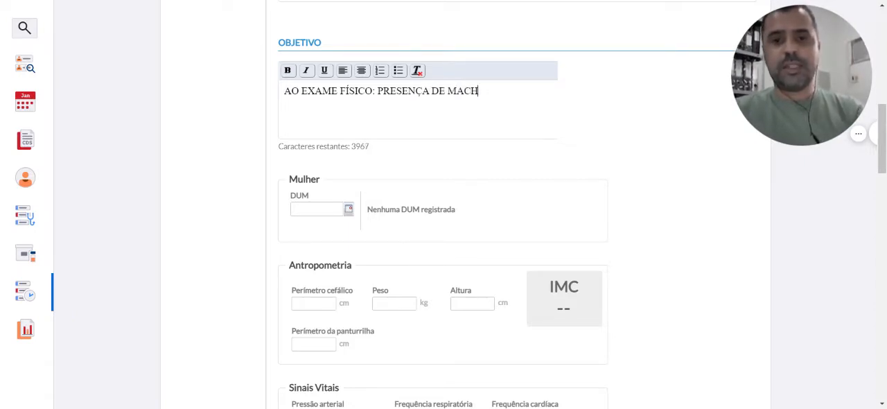
Add the skin finding to the Objetivo note: ": PRESENÇA DE MANCHAS VERMELHA EM TODO CORPO (PETÉQUIAS)"
key("BackSpace")
key("BackSpace")
key("BackSpace")
type("N")
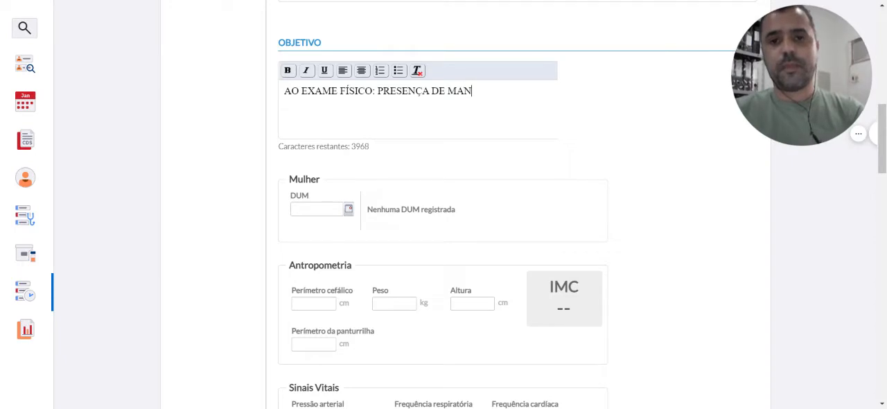
type("CHAS VERMELH")
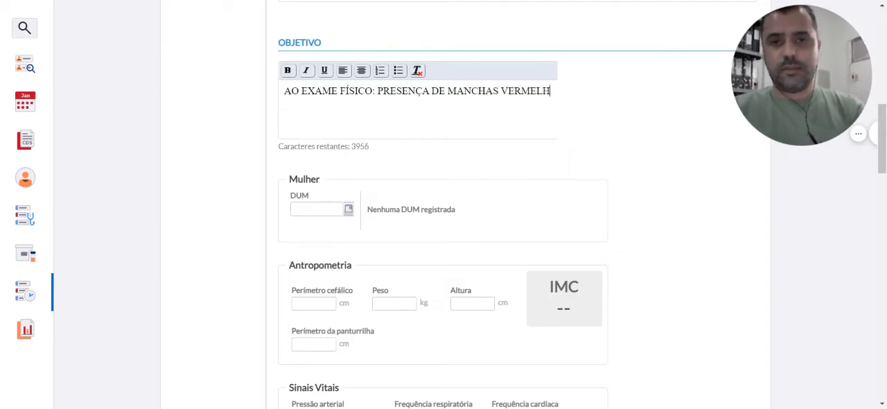
type("A EM TODOS")
key("BackSpace")
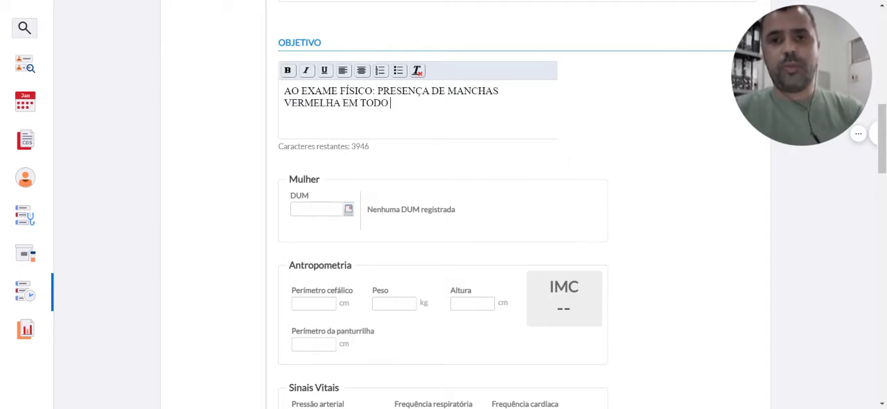
type("CORPO (")
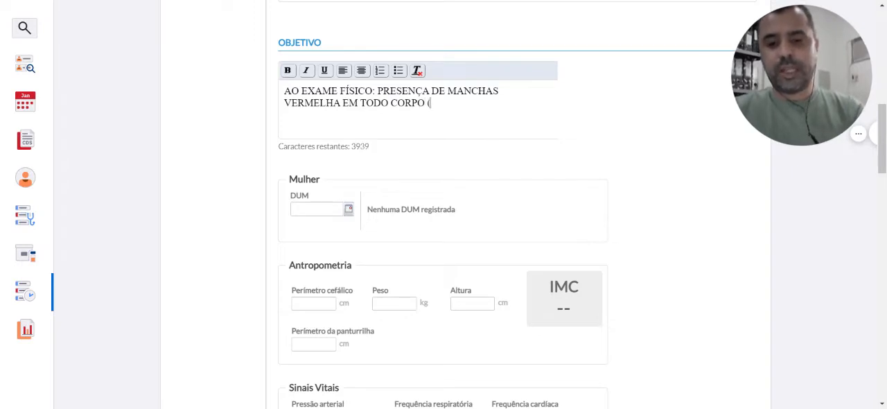
type("PETÉQUI")
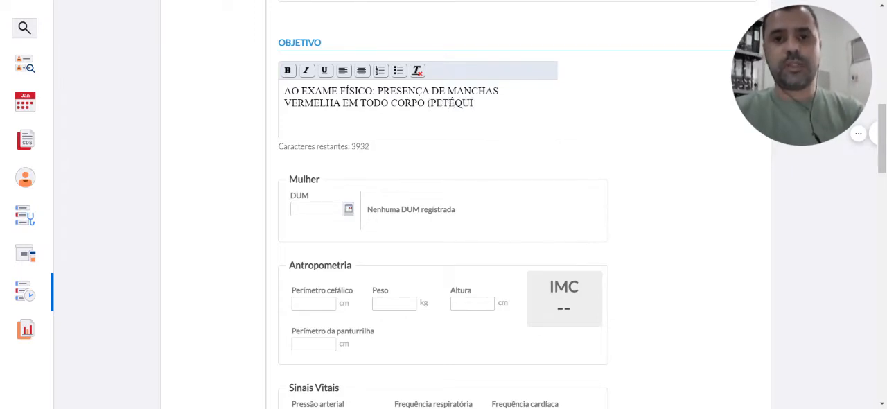
type("AS),")
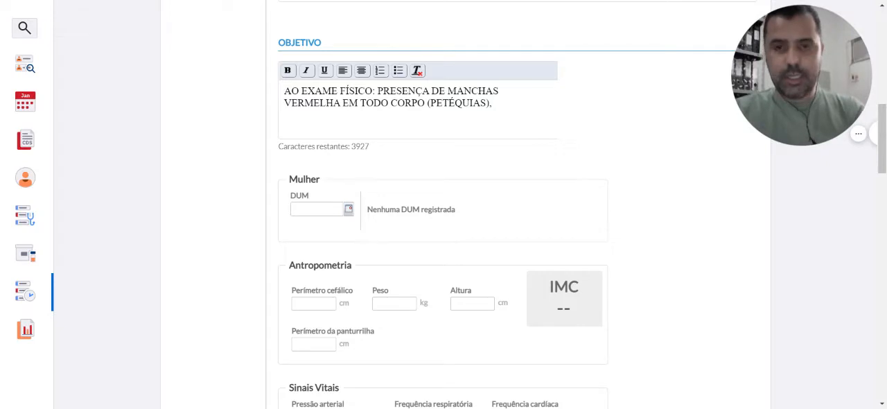
Remove the comma after "(PETÉQUIAS)" in the Objetivo note and end the sentence with "NORMALMENTE COM PRURIDO."
key("BackSpace")
key("BackSpace")
type("NORMALM")
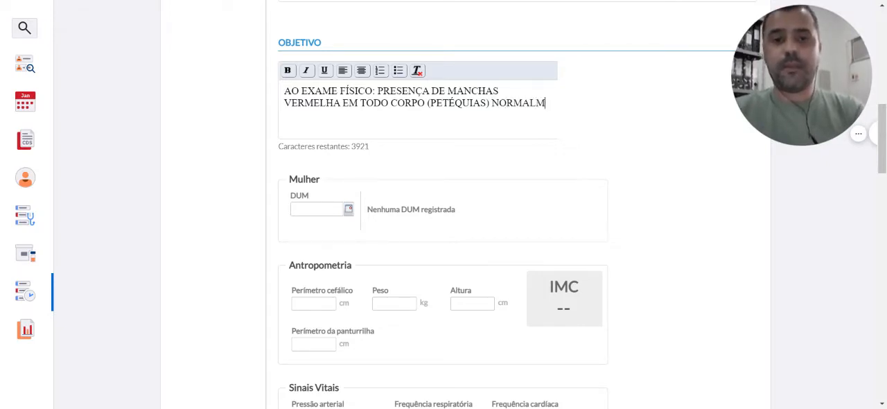
type("ENTE T")
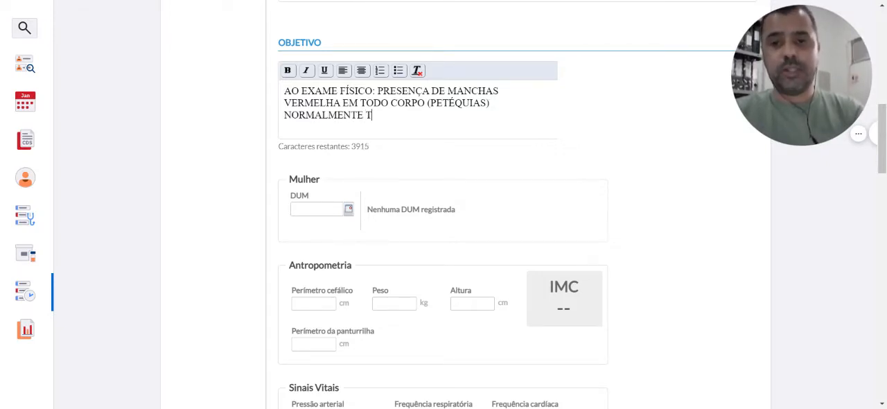
key("BackSpace")
type("COM PRUDI")
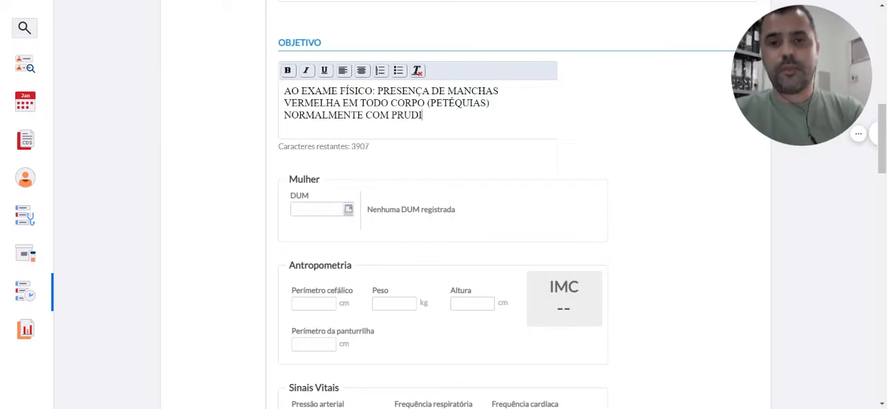
key("BackSpace")
key("BackSpace")
type("RIDO.")
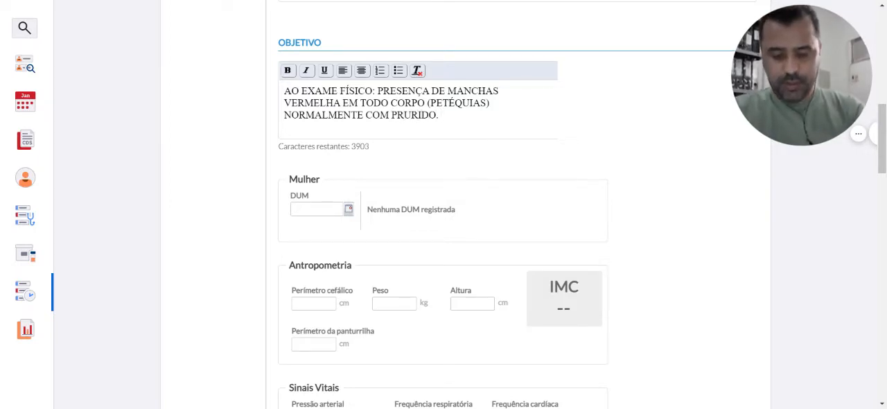
type(" NA")
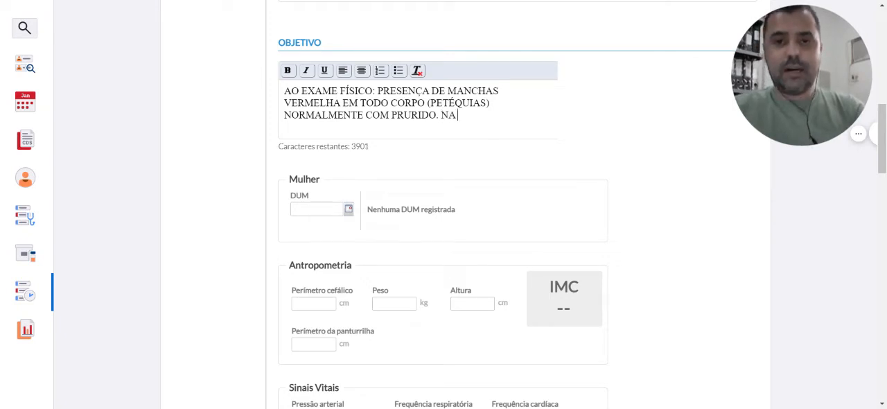
type(" AUSCULTA: ")
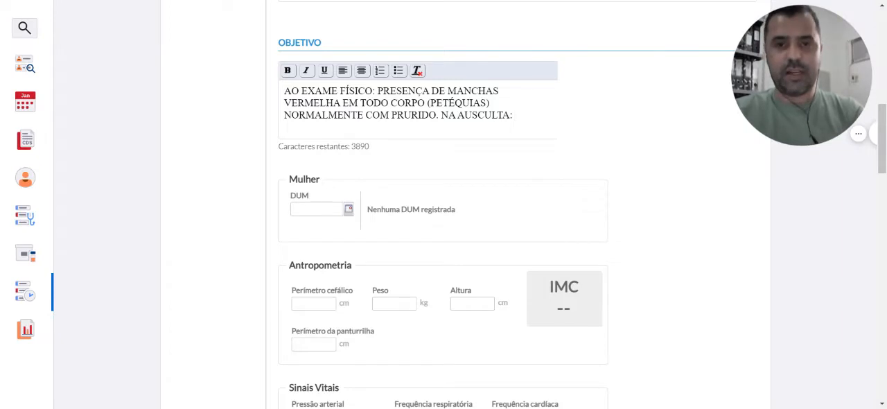
type("AUSE")
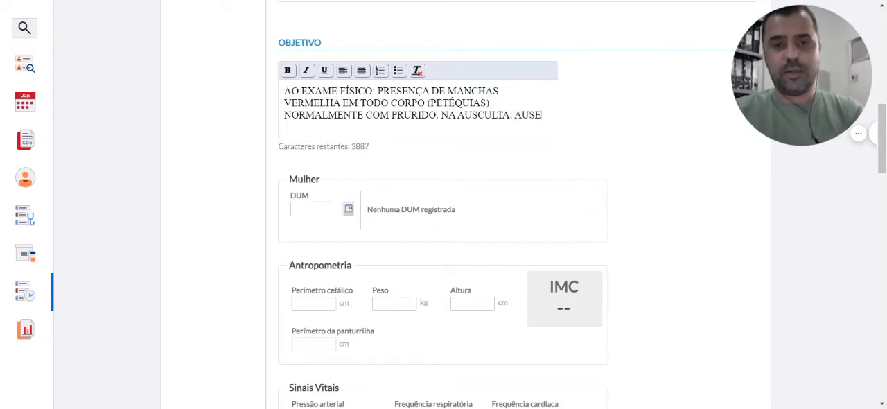
type("NCIA DE")
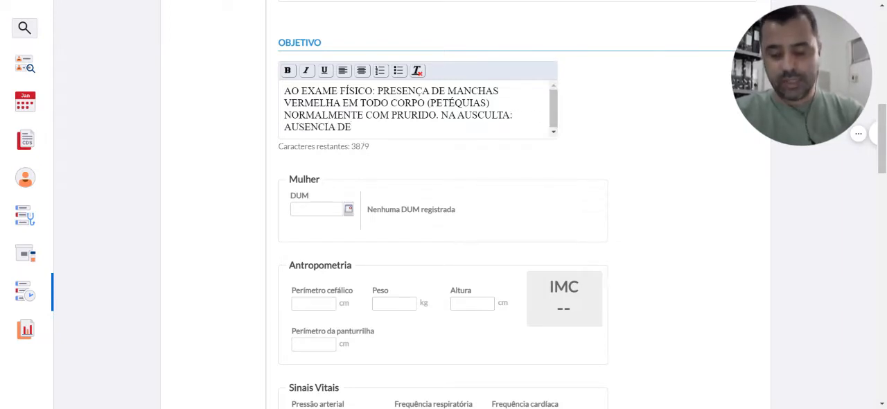
type(" S")
Add the auscultation finding to the Objetivo note: "NA AUSCULTA: AUSENCIA DE SIBILOS E CREPTANCIAS."
key("BackSpace")
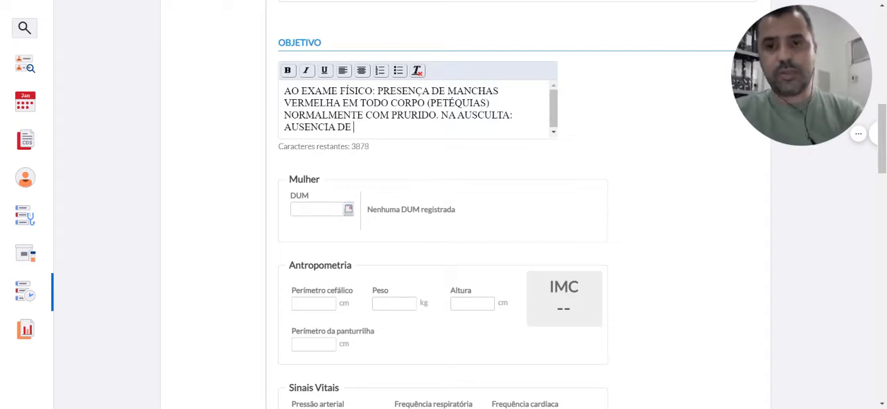
type("SIBILOS E")
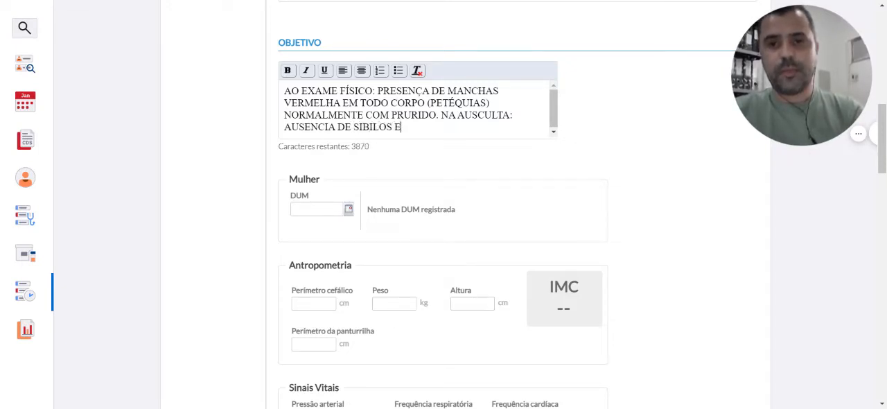
type(" CREPTANCIAS")
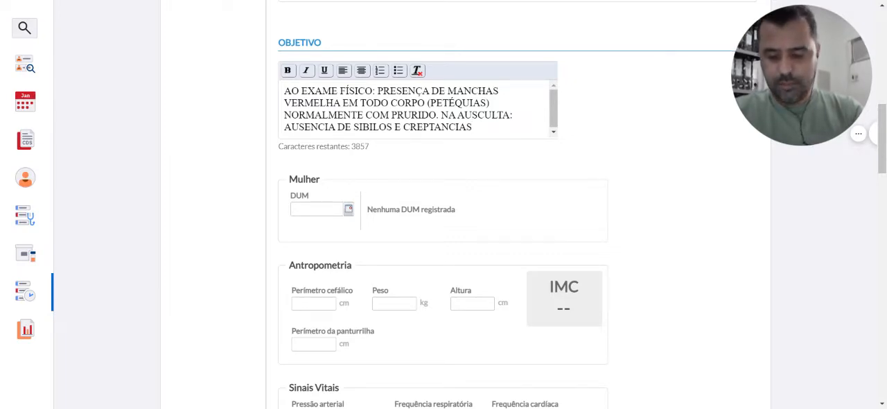
type(".")
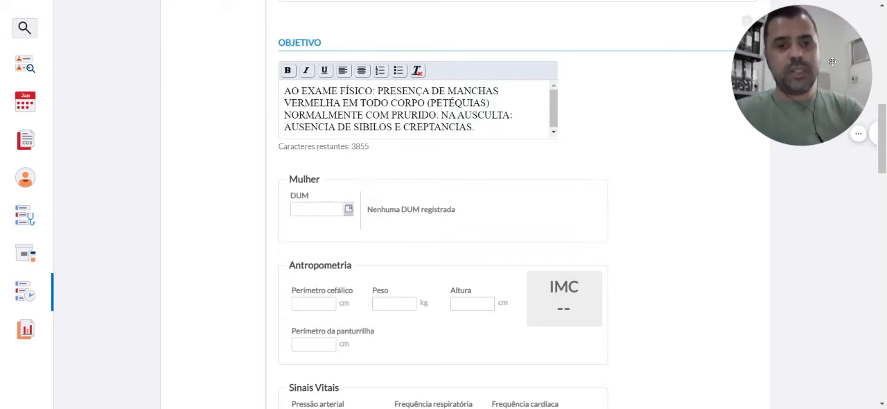
Record the blood pressure as 120/80 mmHg in the vital signs
scroll(884, 143, "down", 2)
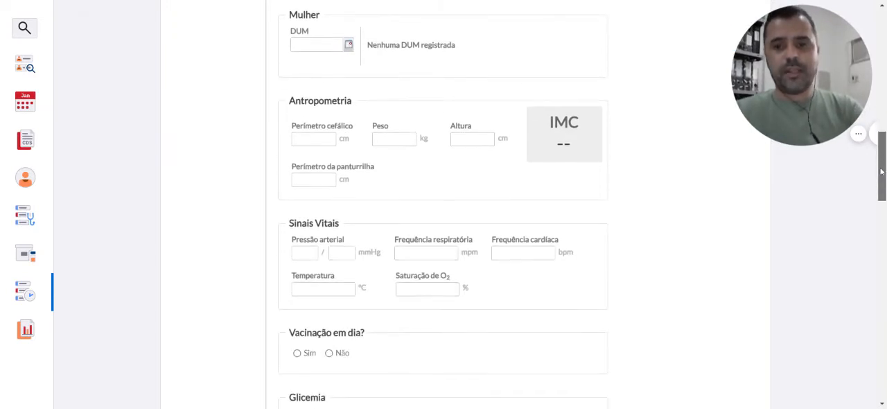
left_click(312, 252)
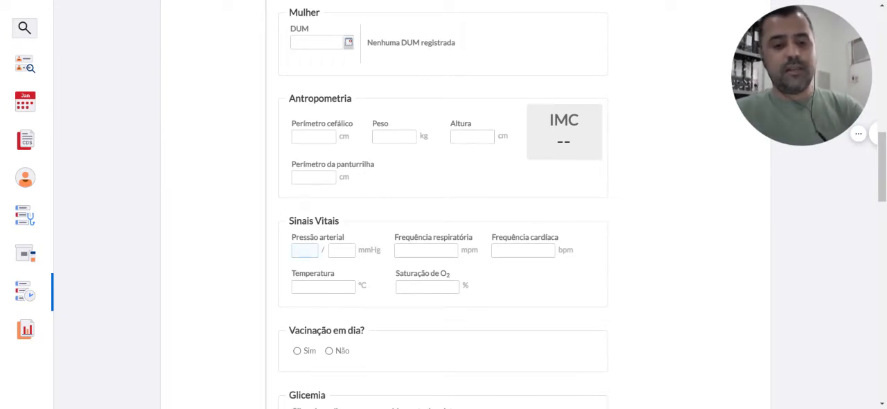
type("120")
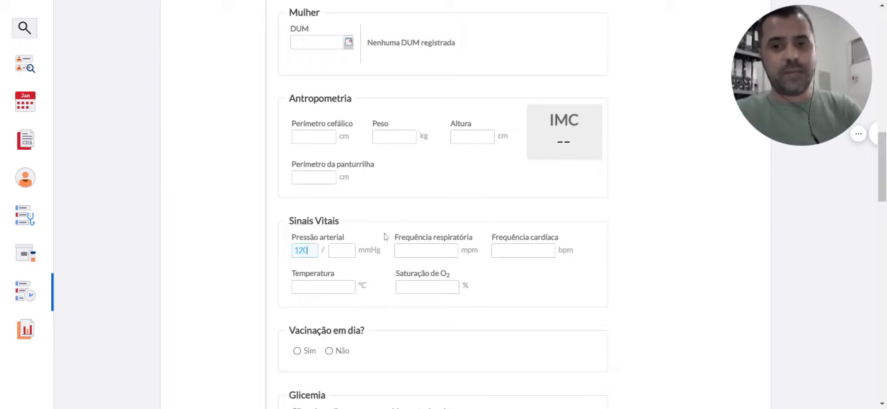
left_click(343, 250)
type("80")
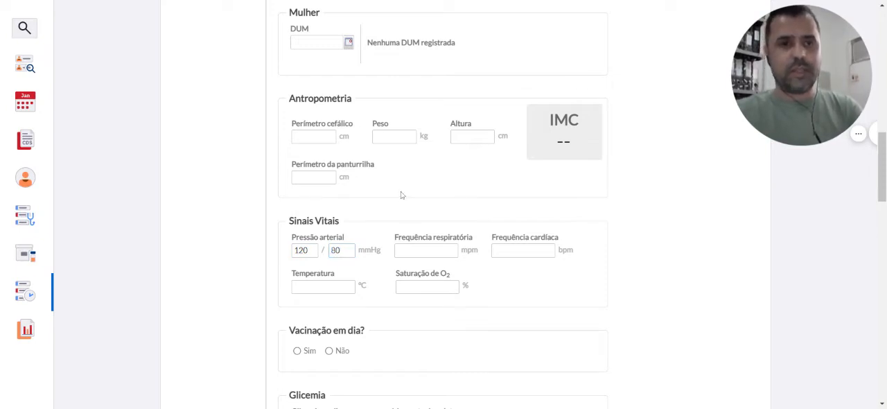
left_click(562, 261)
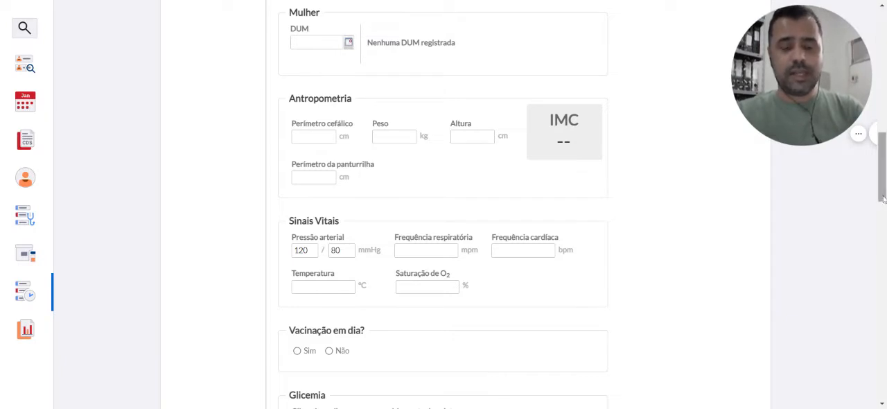
Record a respiratory rate of 14 mpm, a heart rate of 80 bpm and a temperature of 38,5 °C in the vital signs
scroll(882, 201, "up", 1)
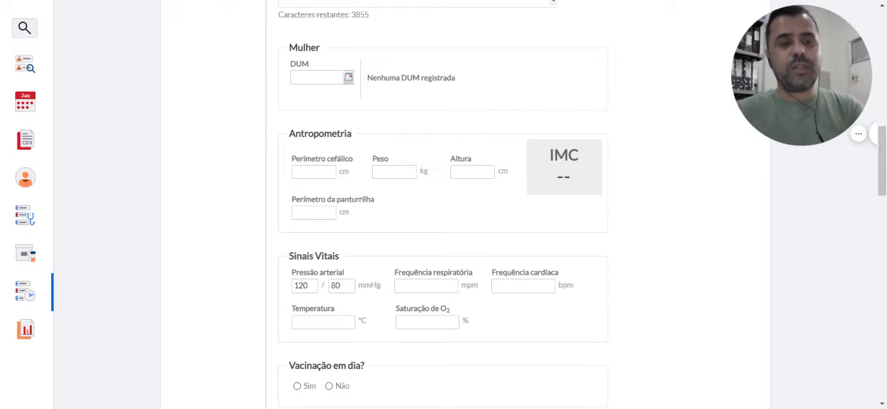
scroll(884, 154, "up", 1)
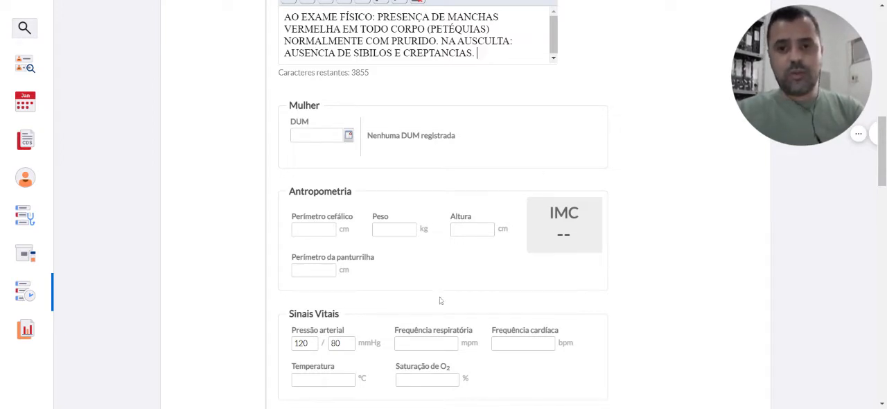
scroll(885, 147, "down", 2)
left_click(398, 208)
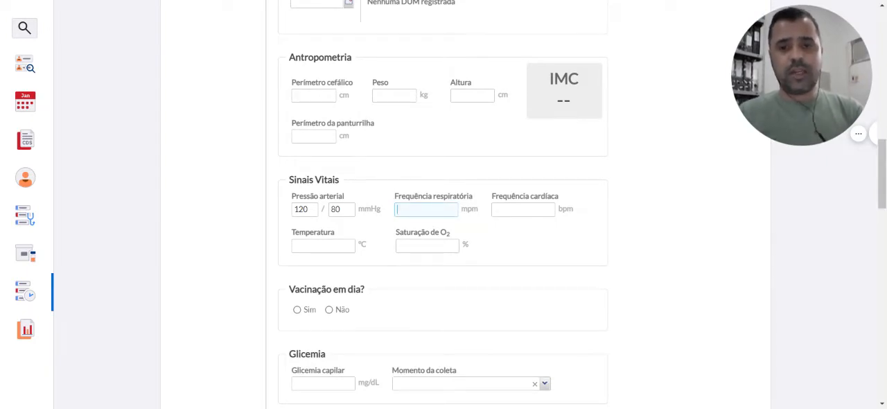
type("14")
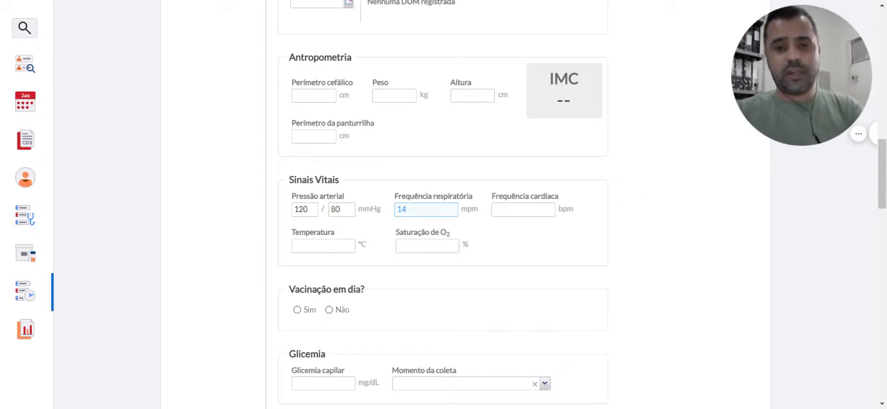
left_click(523, 210)
type("80")
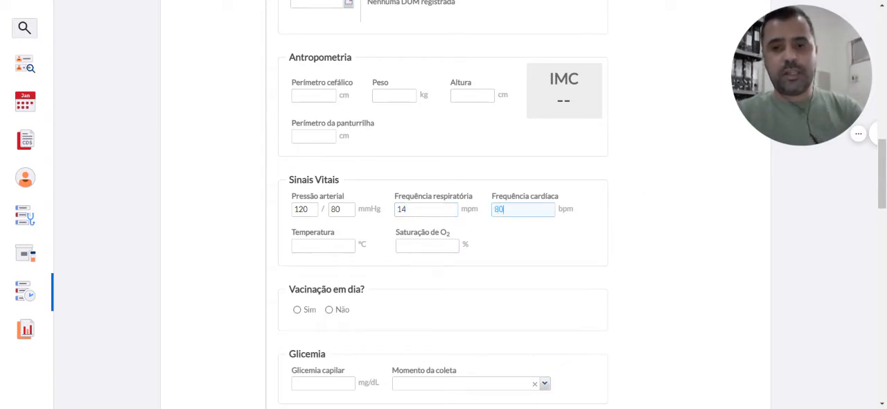
key("Tab")
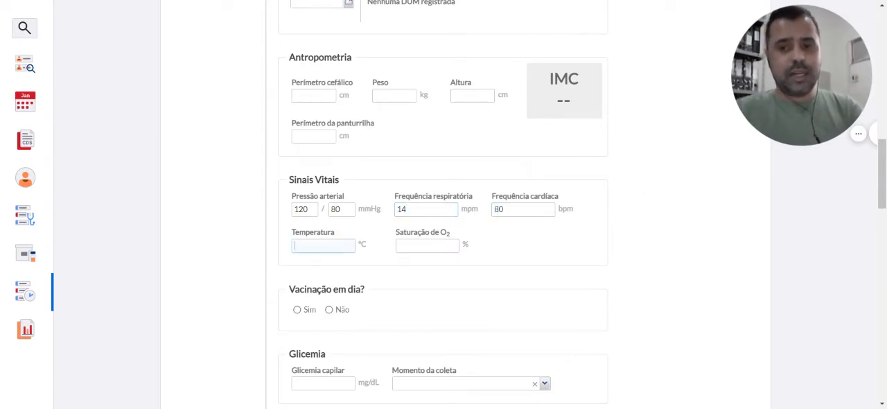
type("38,5")
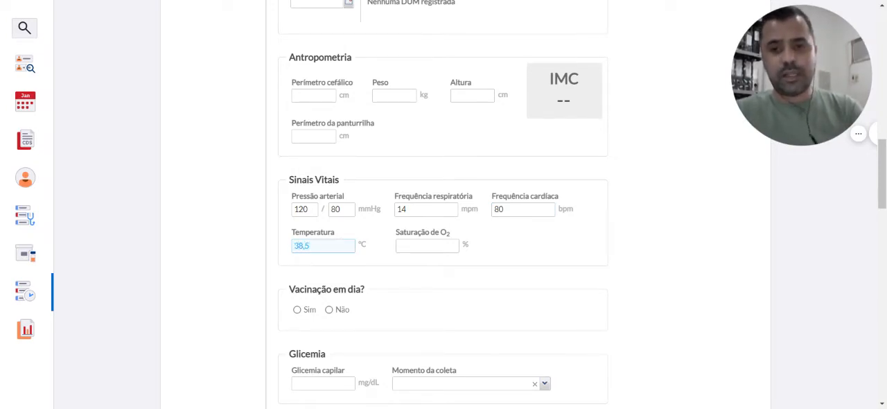
left_click(504, 260)
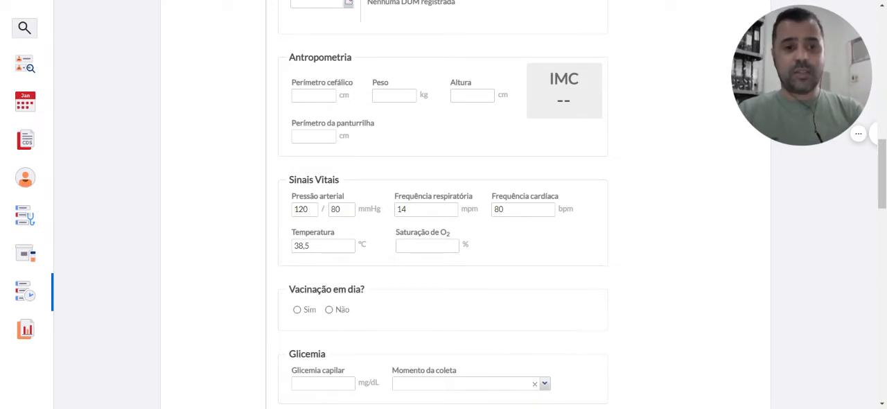
Append "EXAMES LABORATORIAIS E DE IMAGEM..." to the end of the Objetivo note
left_click_drag(884, 180, 885, 148)
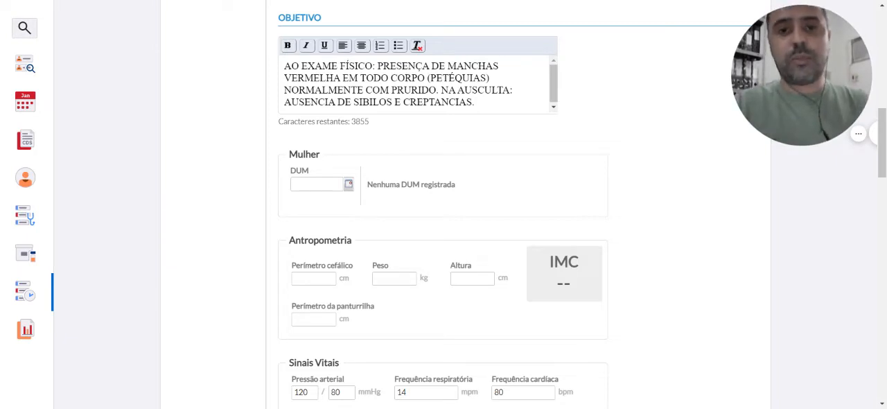
type("EXAMES")
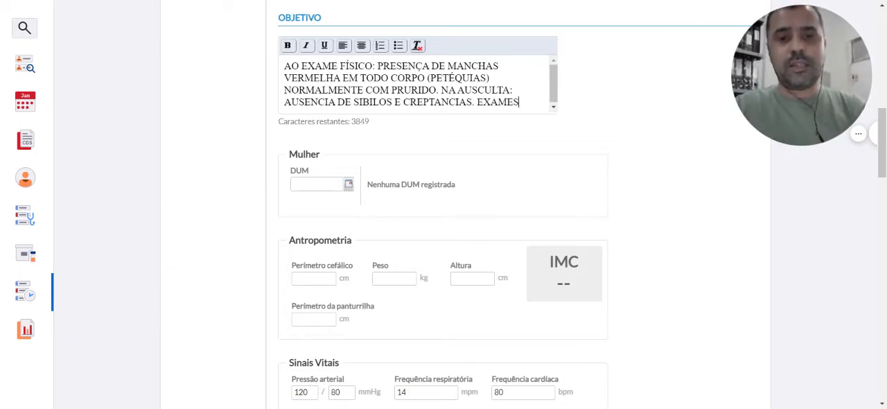
type(" LABORAT")
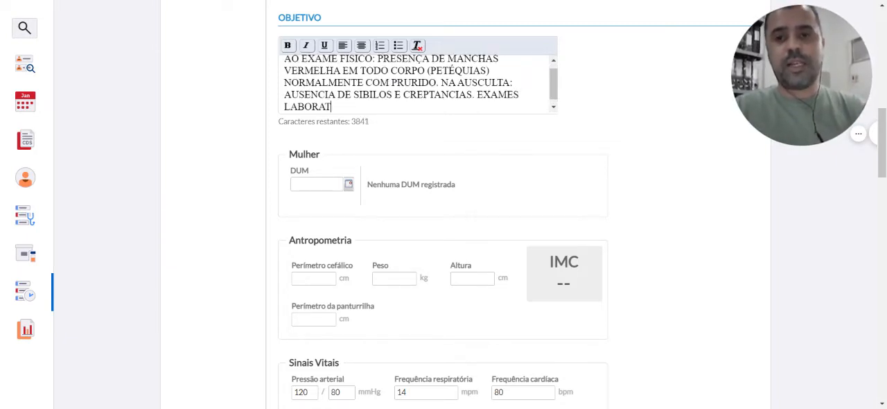
type("ORIAIS E")
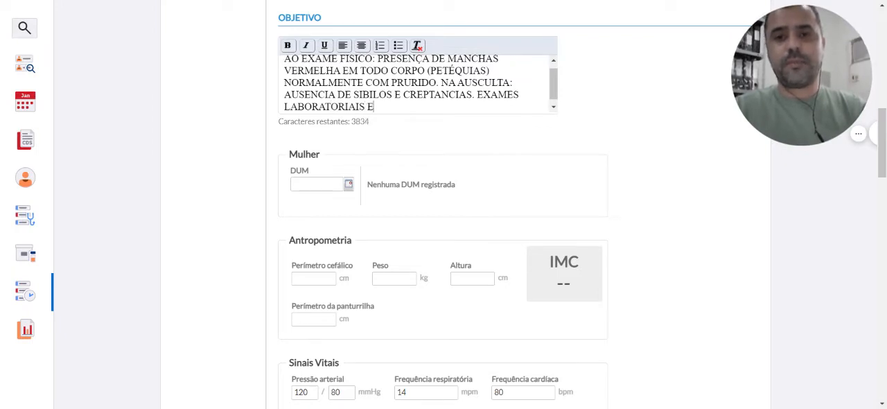
type(" DE IM")
key("BackSpace")
type("I")
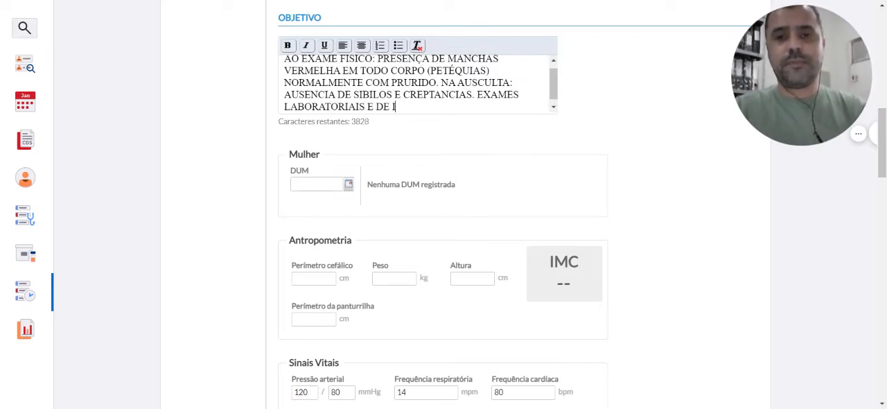
type("MAGEM...")
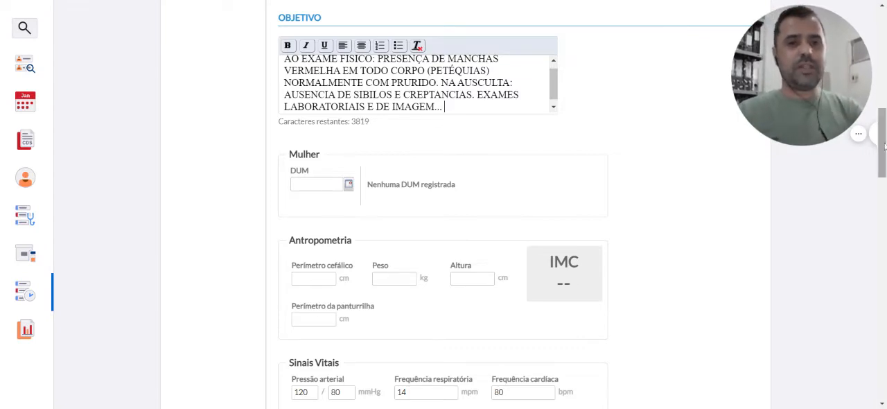
Start the Avaliação note with the text "PACIENTE HD DE DENGUE"
left_click_drag(885, 145, 880, 169)
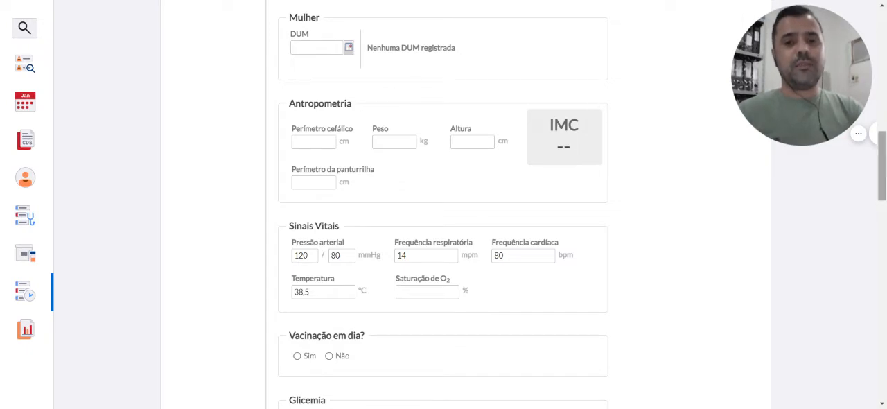
mouse_move(879, 158)
left_mouse_down()
mouse_move(880, 172)
mouse_move(881, 154)
left_mouse_up()
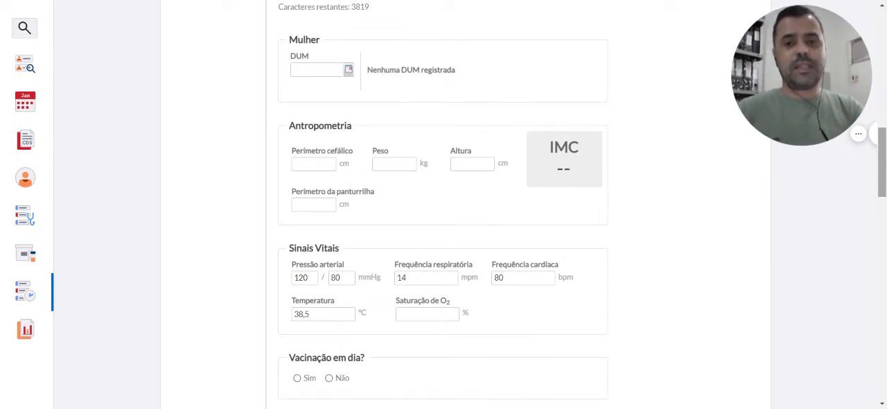
scroll(582, 124, "down", 2)
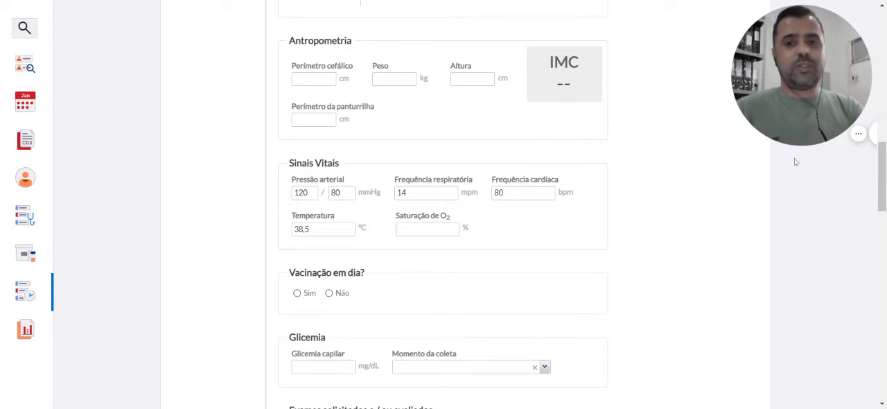
left_click_drag(884, 176, 860, 243)
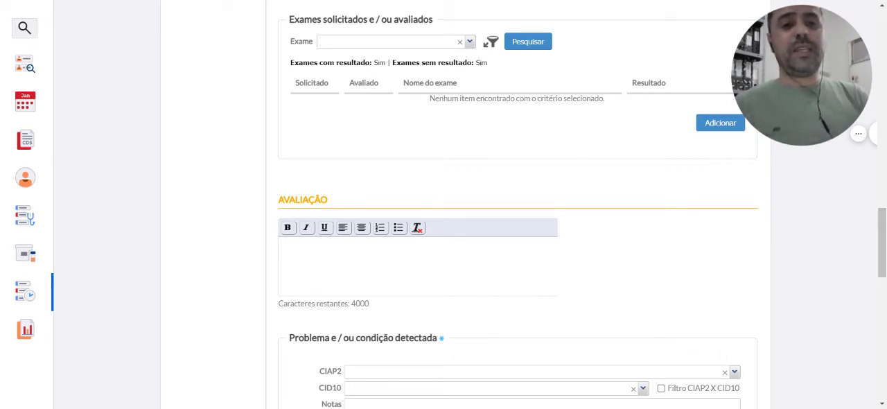
left_click_drag(883, 237, 875, 267)
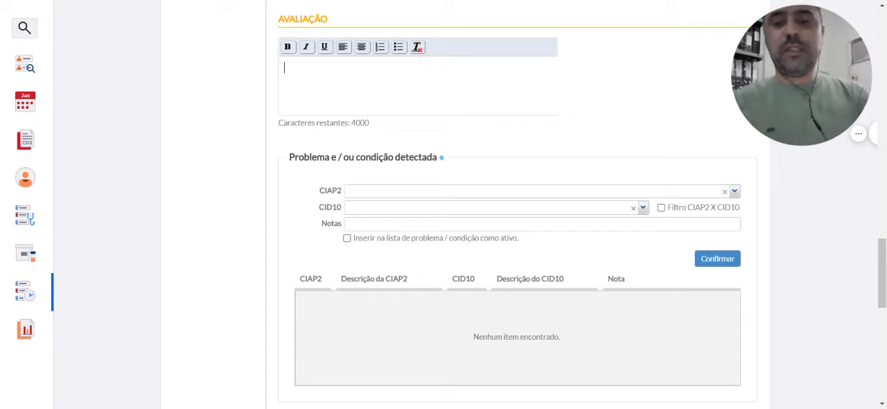
type("HD")
key("BackSpace")
key("BackSpace")
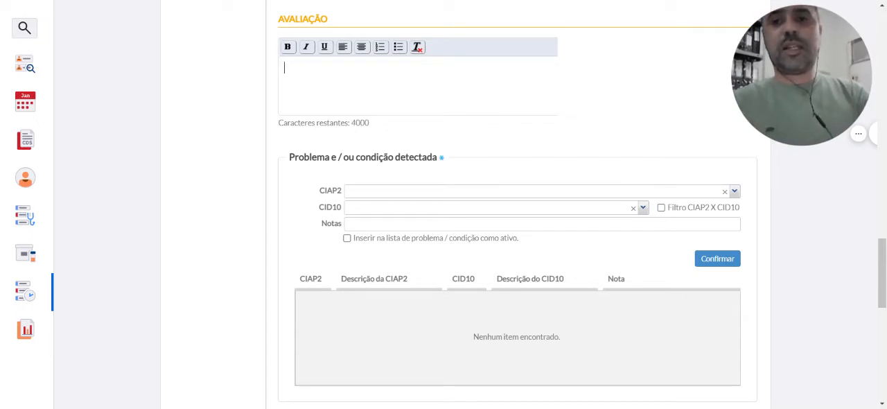
type("PACIENTE HD ")
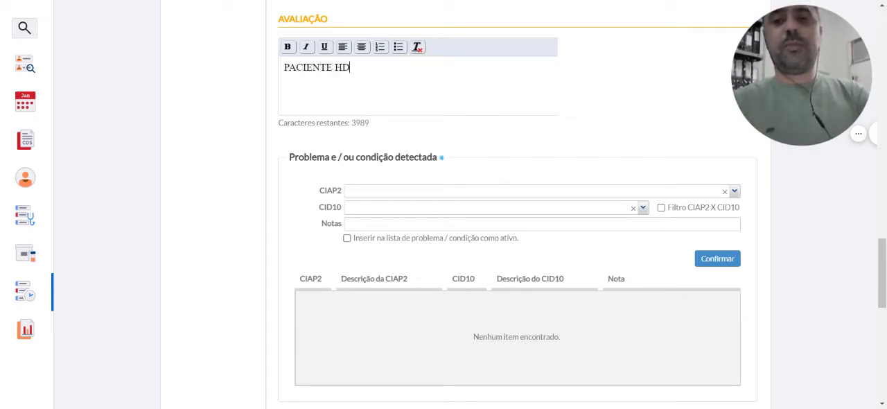
type("DE DNEGU")
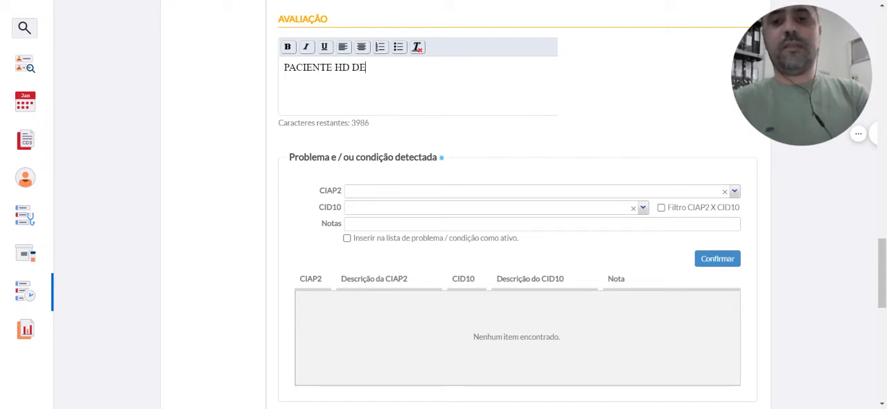
key("BackSpace")
key("BackSpace")
key("BackSpace")
key("BackSpace")
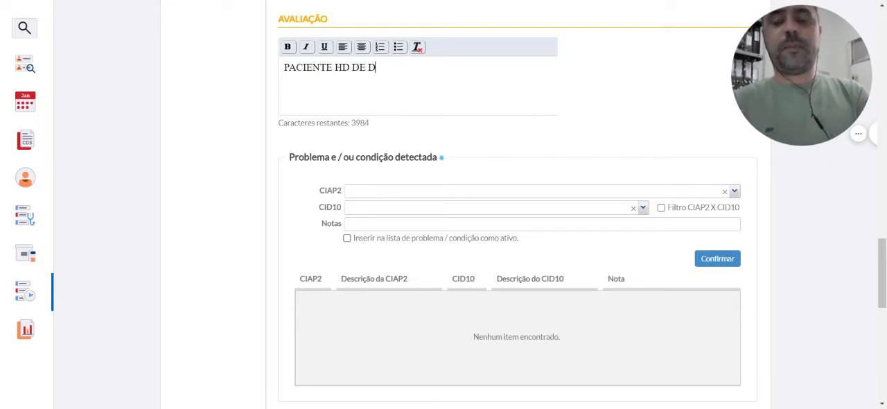
type("ENGUE")
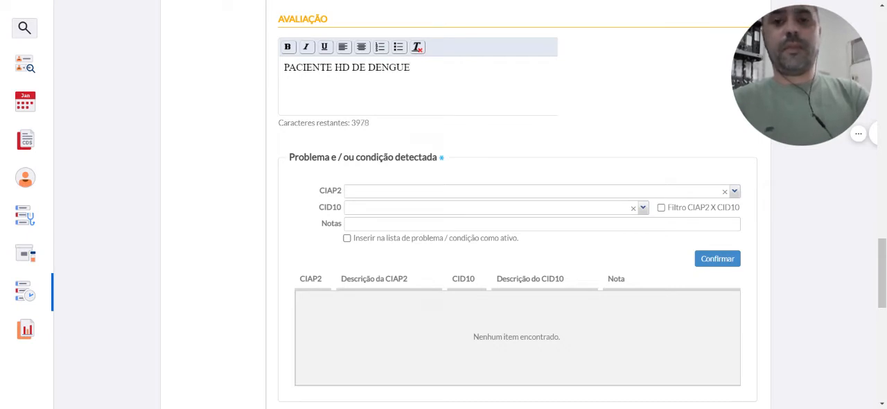
type(" E GR")
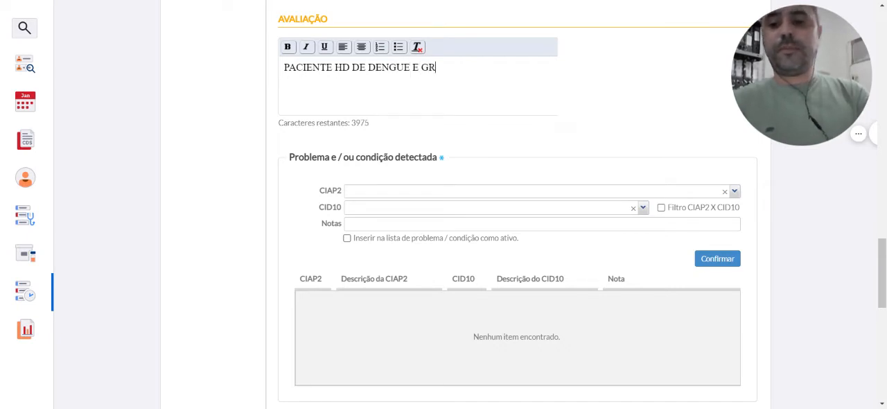
type("IPE")
Extend the Avaliação note's diagnostic hypothesis with " E GRIPE."
key("BackSpace")
type("PE.")
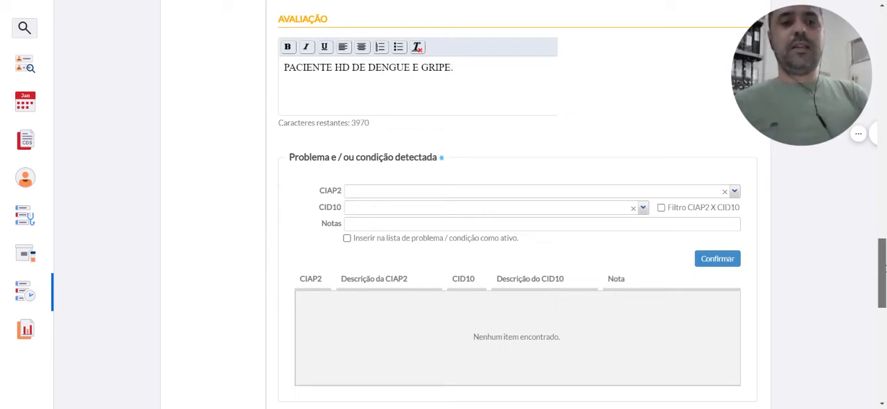
Add the CID10 diagnosis DENGUE [DENGUE CLÁSSICO], code A90, to the detected problems and conditions
left_click_drag(878, 270, 879, 287)
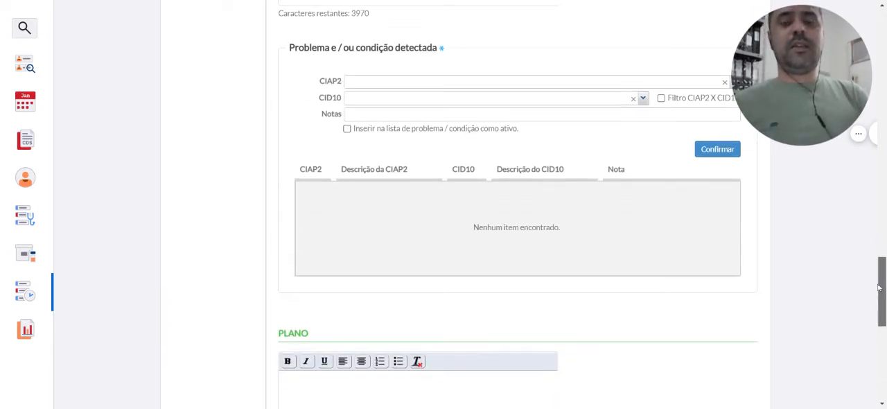
left_click(415, 81)
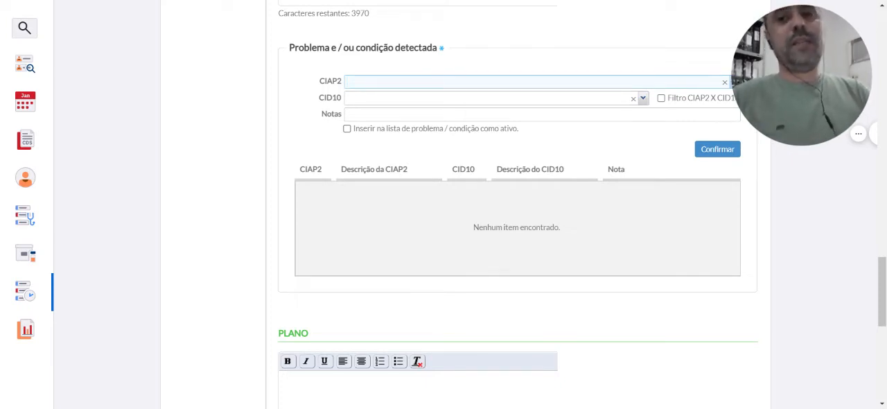
left_click(346, 99)
type("DNEG")
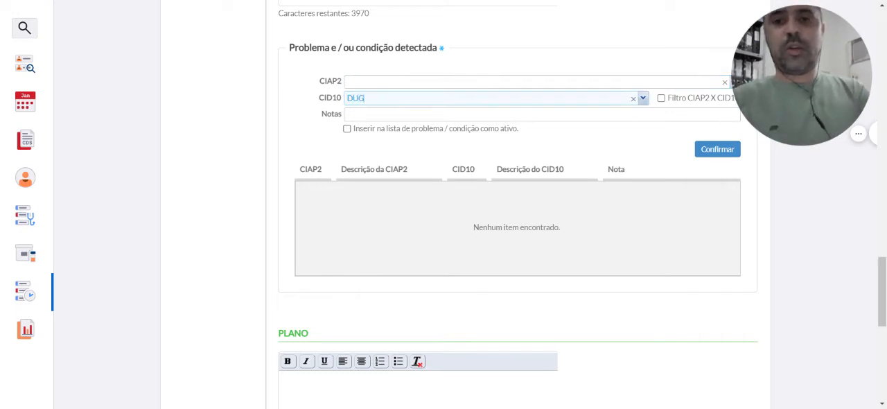
key("BackSpace")
key("BackSpace")
key("BackSpace")
type("ENGUE")
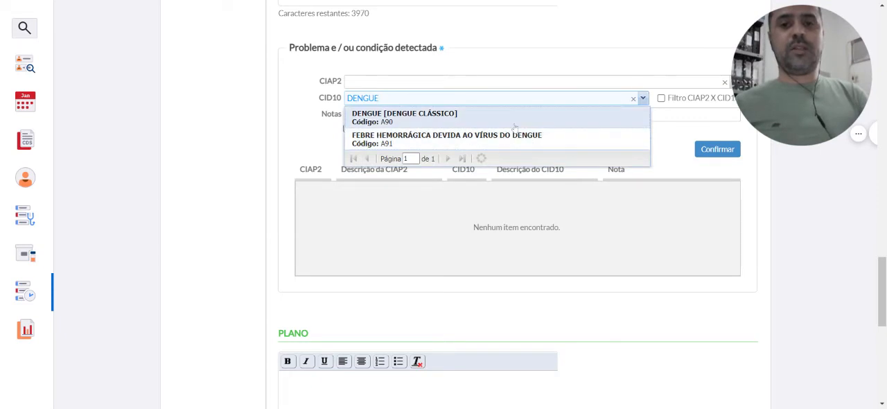
key("Return")
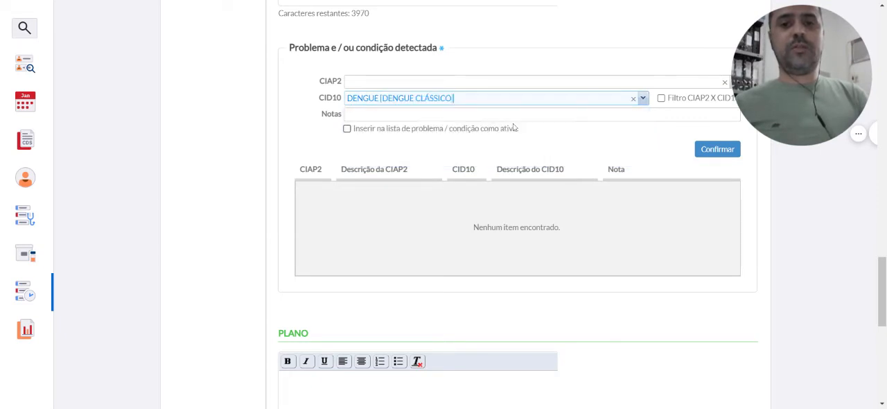
left_click(721, 150)
Search the CIAP2 codes of the detected problem for "DENGUE", leaving the field empty
left_click(554, 81)
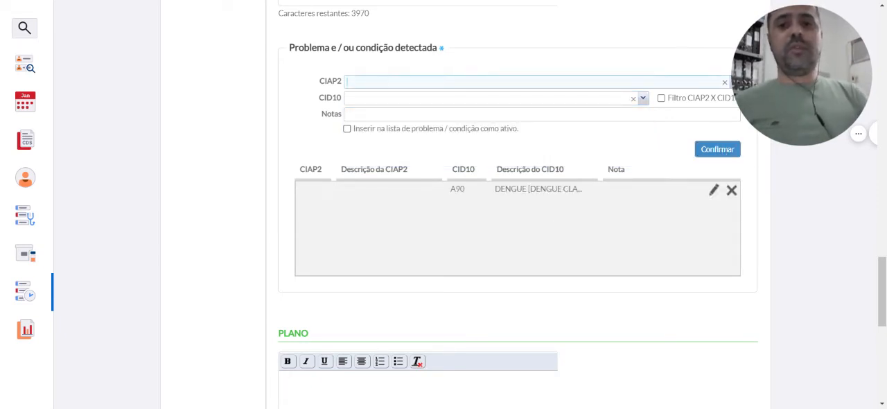
type("DENGUE")
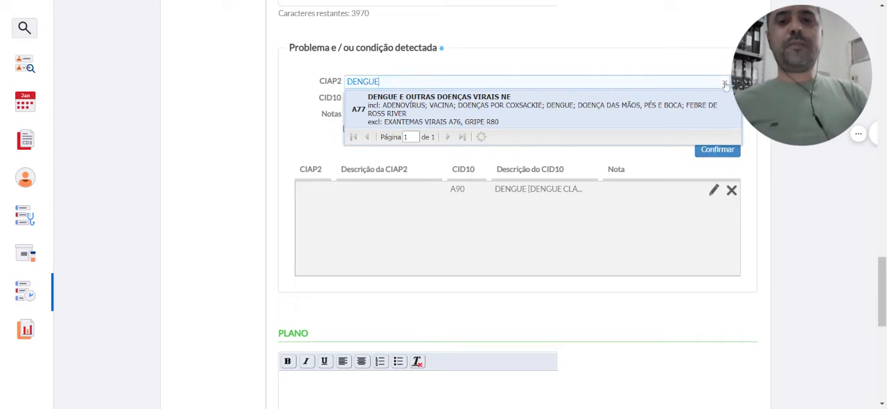
left_click(318, 136)
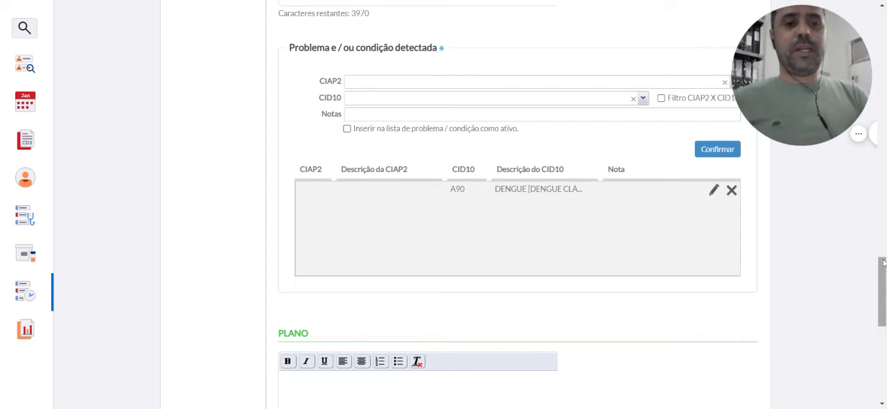
Enable the option to insert the detected condition in the problem list as active
scroll(883, 262, "down", 1)
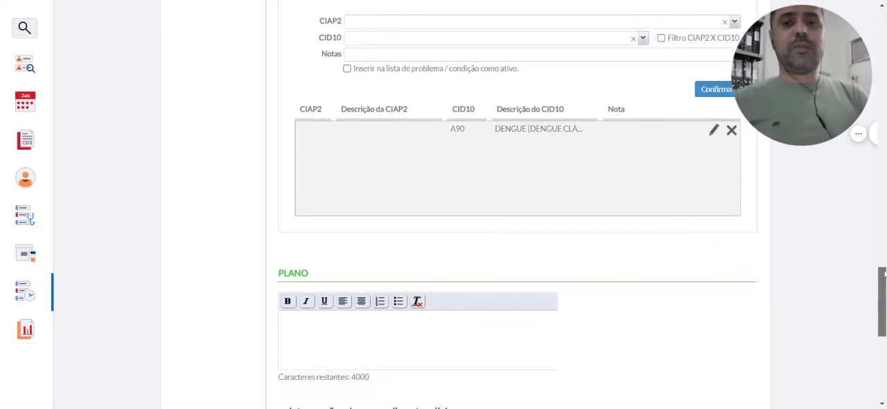
left_click(349, 69)
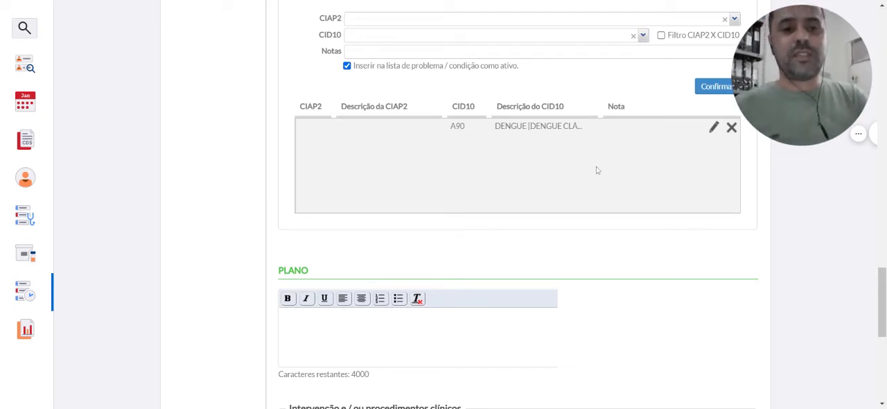
Start the Plano note with the text "REALIZADO PRESCRIÇÃO MEDICAMENTOSA,"
left_click_drag(882, 275, 879, 312)
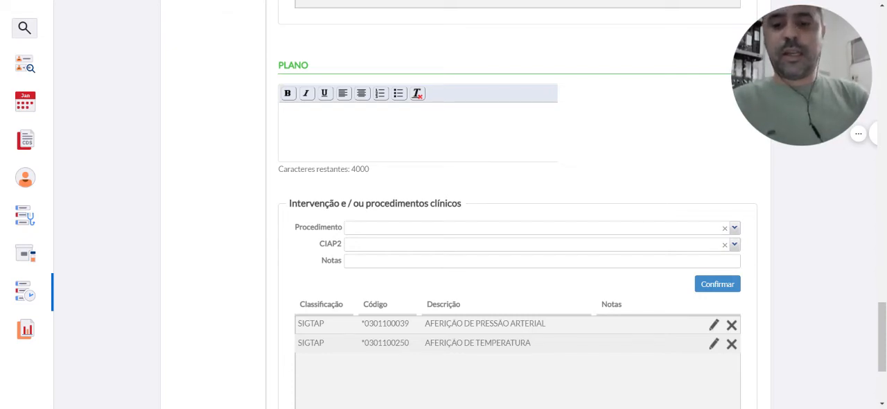
type("REALIZADO PRE")
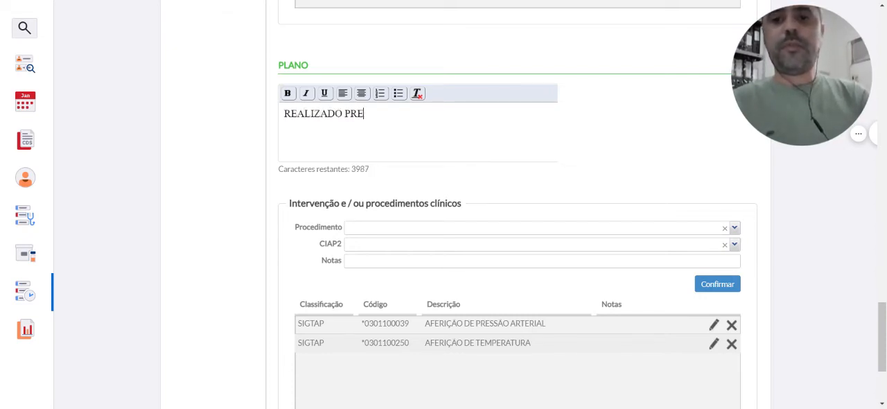
type("SCRIÇÃO MED")
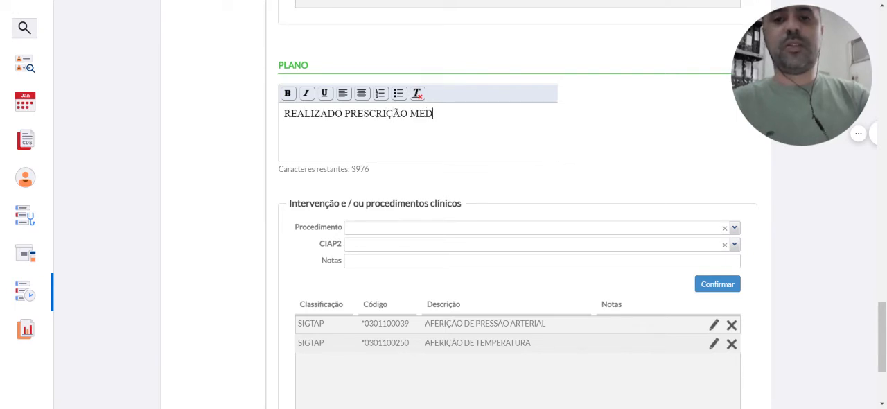
key("BackSpace")
type("DIC")
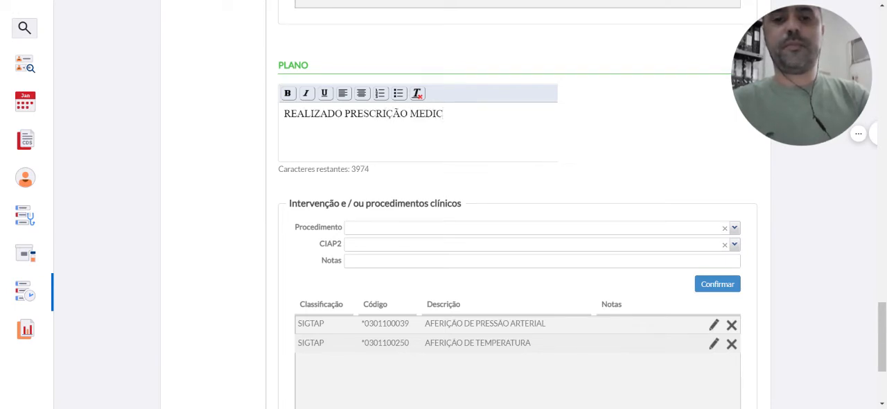
type("AMENTOSA.")
key("BackSpace")
type(", ")
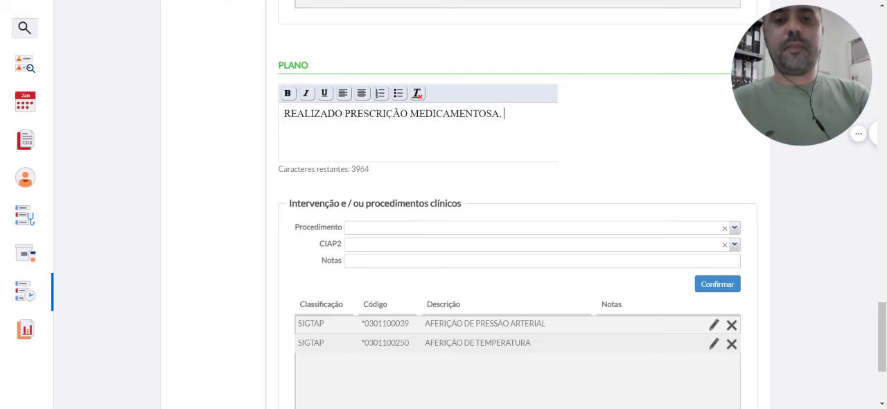
type("EXAM")
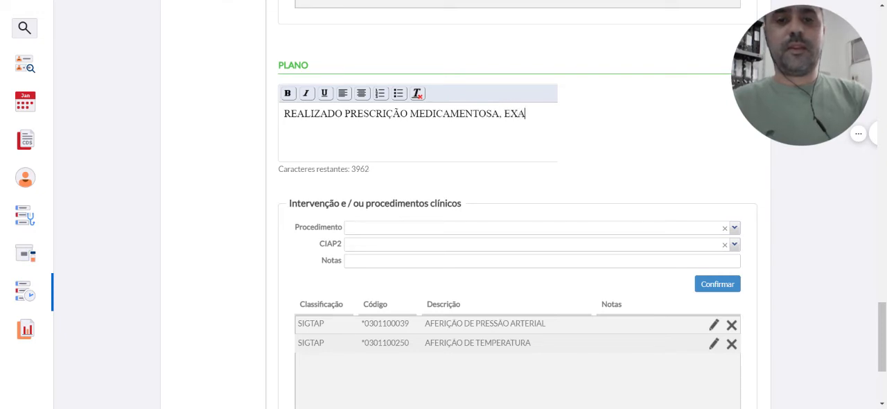
Continue the Plano note with "ORIENTAÇÕES GERAIS...." after the prescription entry
key("BackSpace")
key("BackSpace")
key("BackSpace")
key("BackSpace")
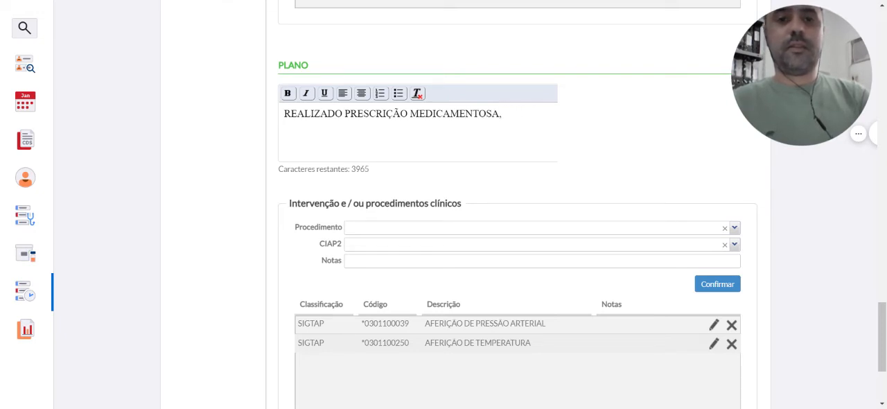
type("ORIENTAÇÕES GER")
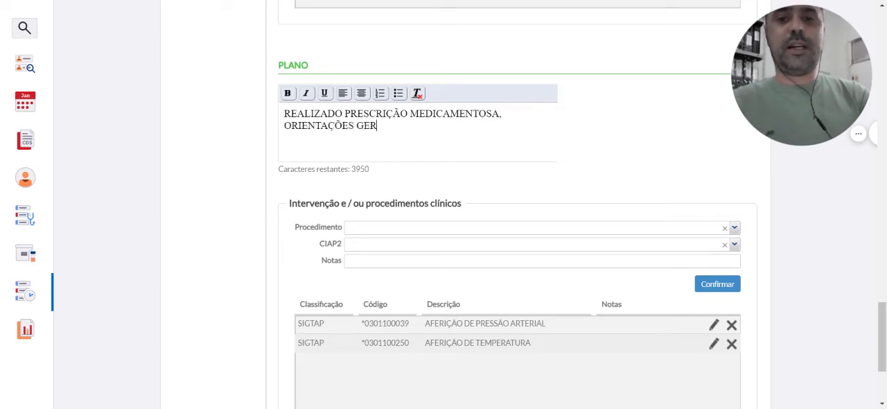
type("AIS....")
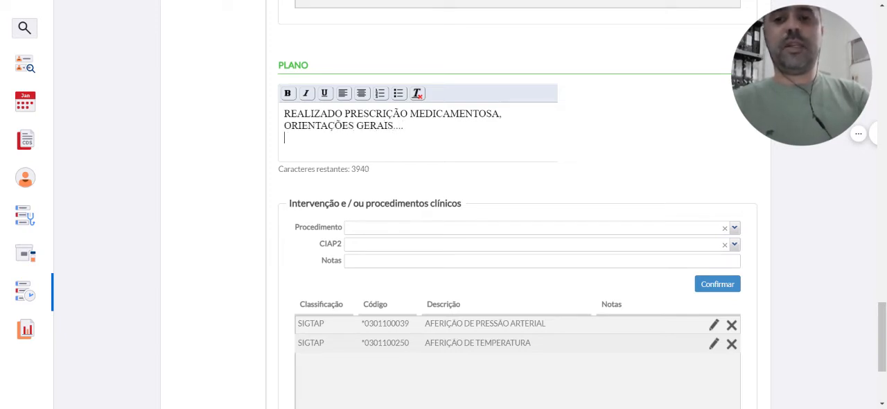
type(".SOLICITADO")
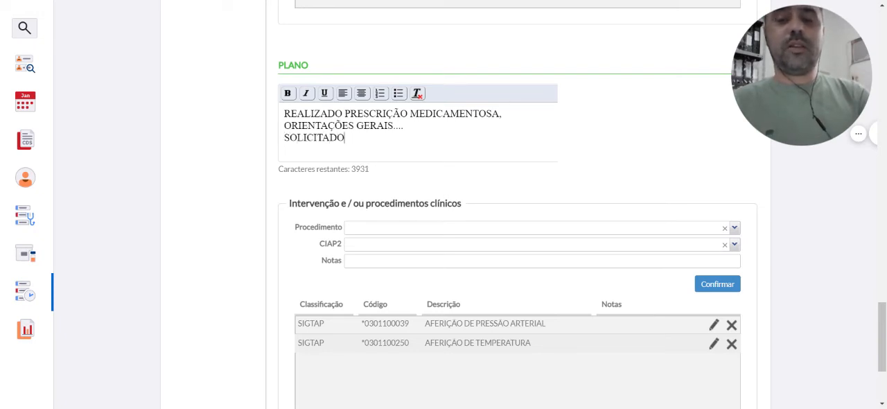
type(" EXA")
Add the test request "SOLICITADO TESTE DE DENGUE" on a new line of the Plano note
key("BackSpace")
key("BackSpace")
key("BackSpace")
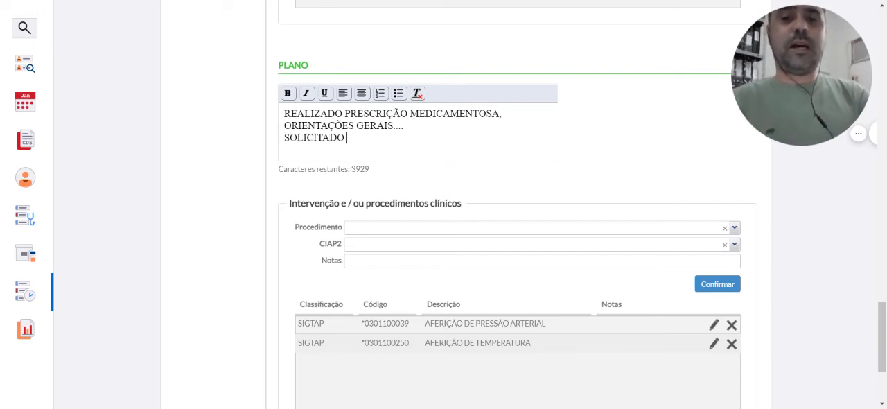
type("TESTE DE DG")
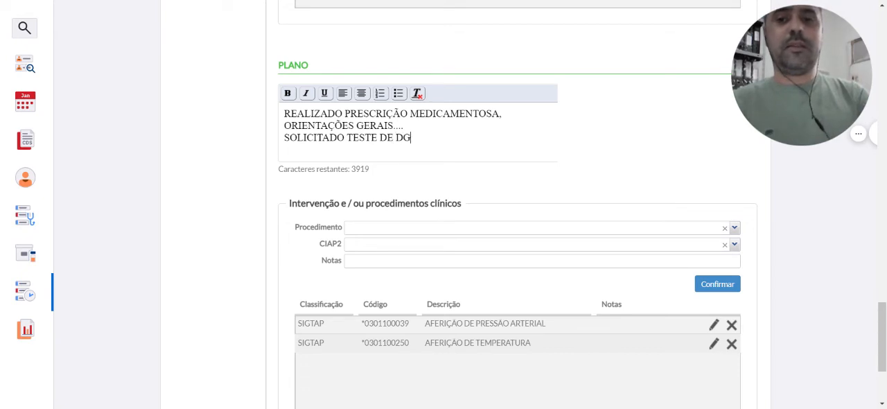
key("BackSpace")
type("ENGUE")
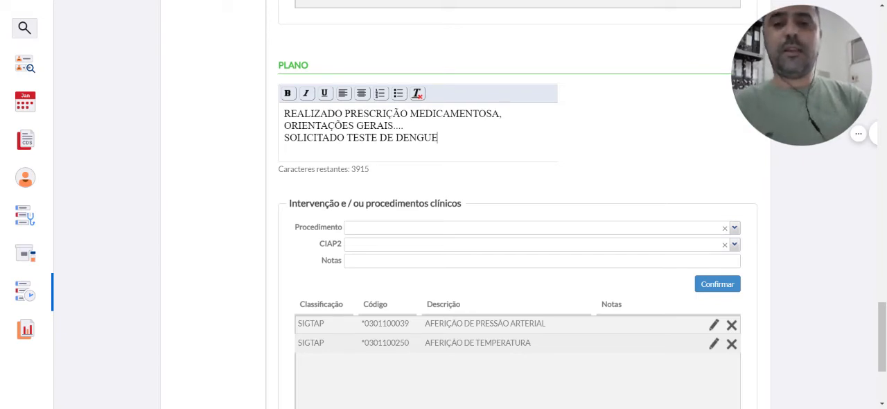
Add ", RAIO X DE TÓRAX." to the Plano note after the dengue test request
type(", SOLIT")
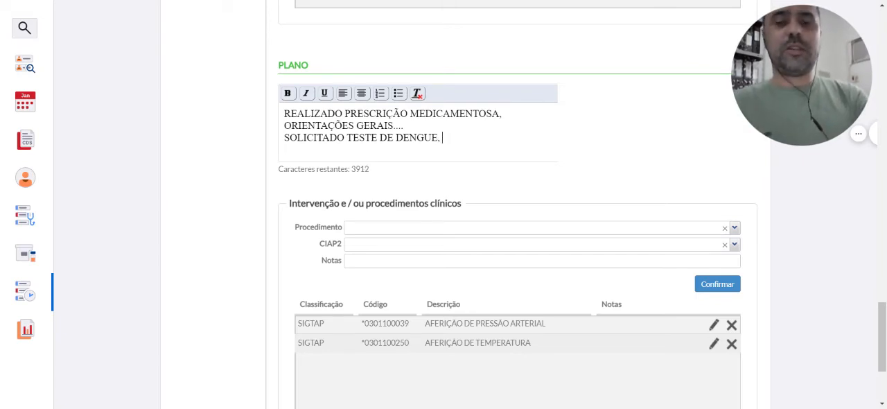
key("BackSpace")
key("BackSpace")
key("BackSpace")
key("BackSpace")
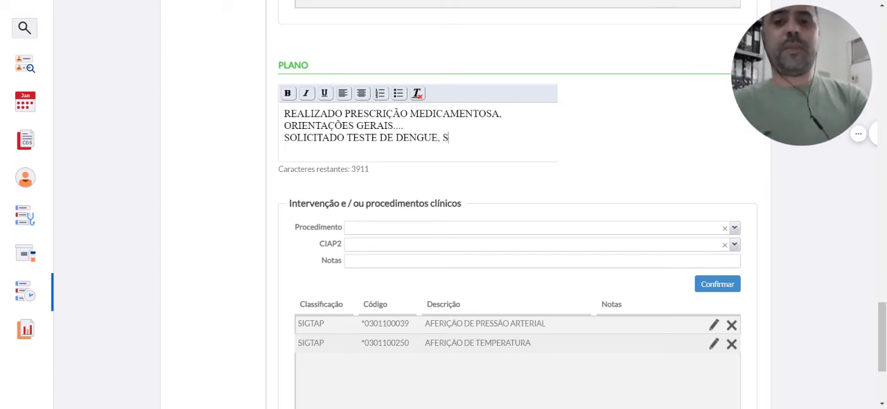
key("BackSpace")
type("TA")
key("BackSpace")
key("BackSpace")
type("RA")
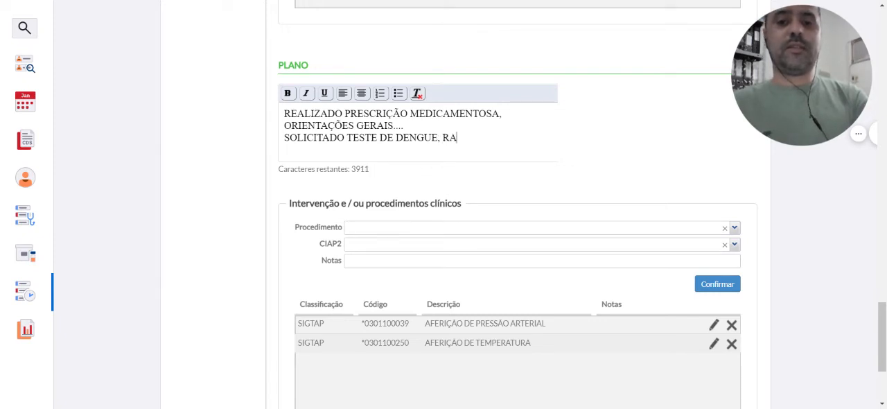
type("IO X D")
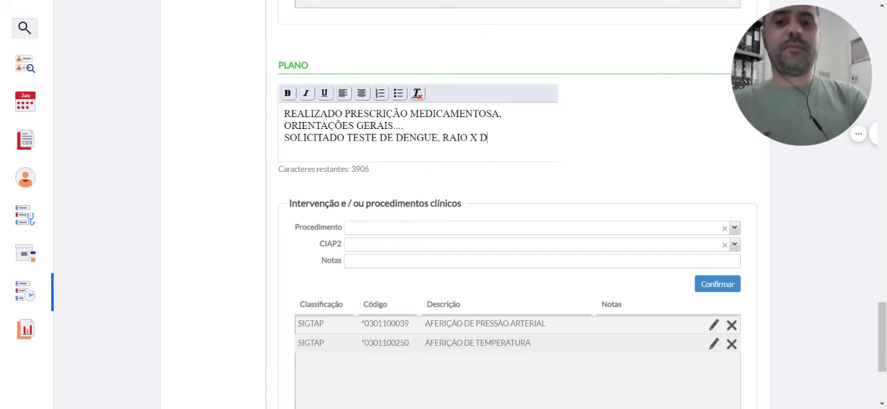
type("E TÓRAS")
key("BackSpace")
type("X")
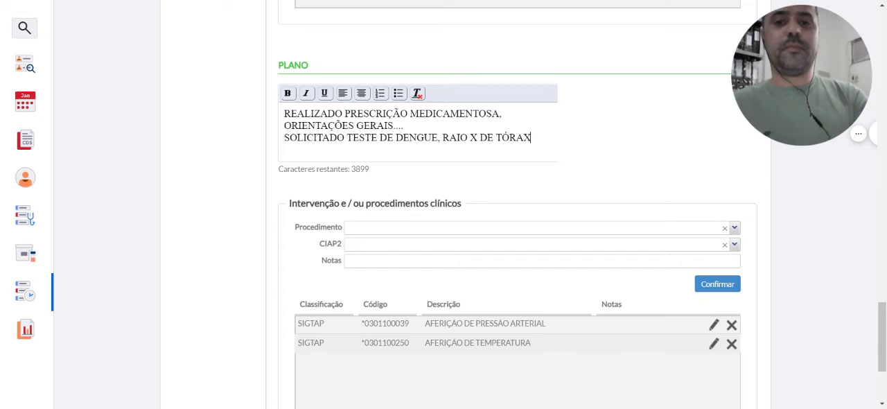
type(".")
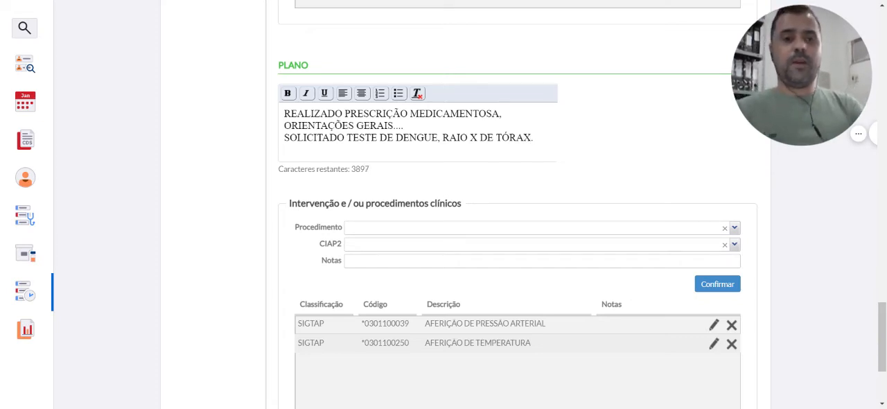
left_click_drag(882, 373, 882, 392)
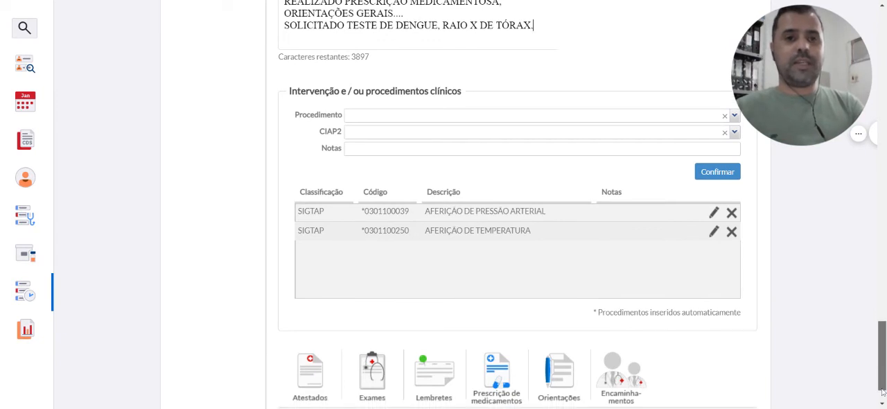
scroll(882, 391, "down", 2)
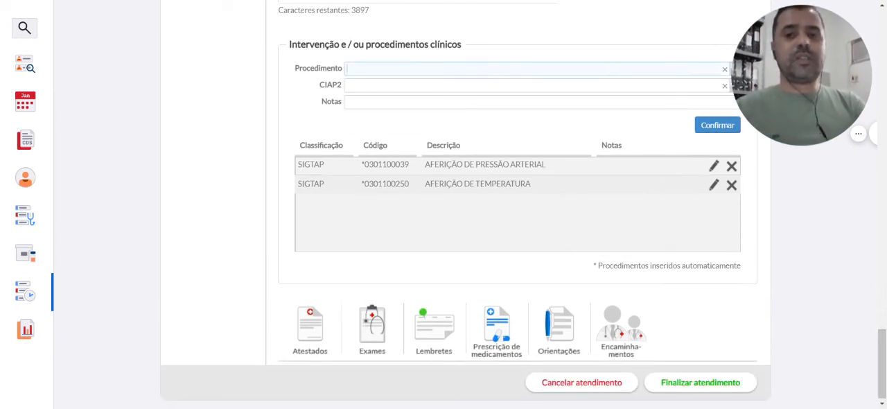
type("TESTE")
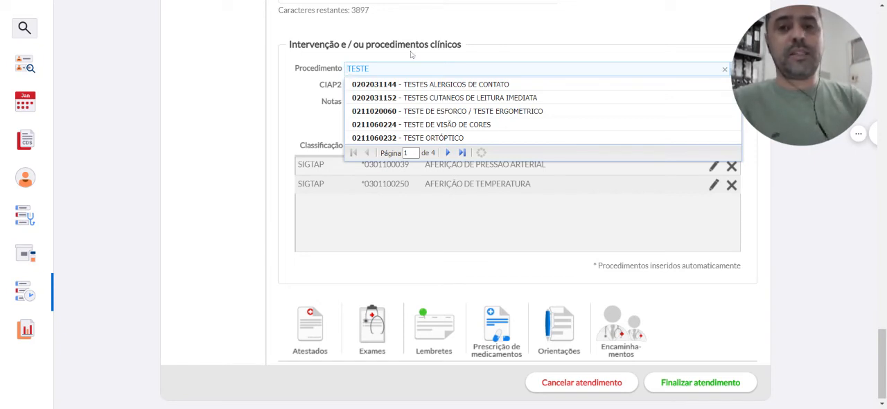
key("BackSpace")
key("BackSpace")
key("BackSpace")
key("BackSpace")
key("BackSpace")
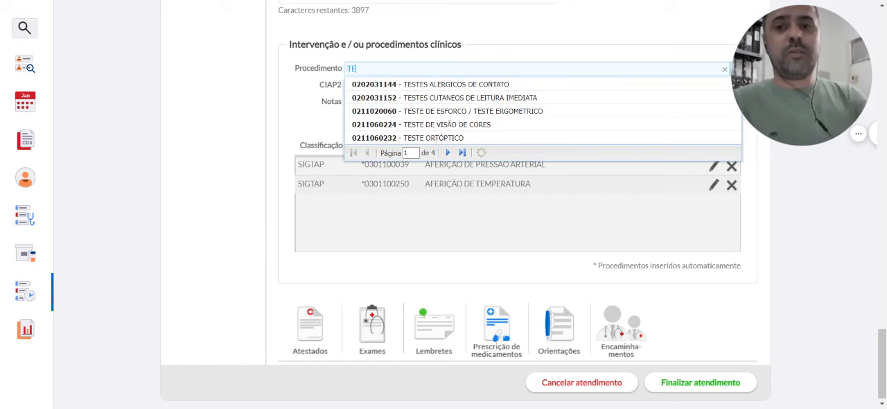
left_click(291, 126)
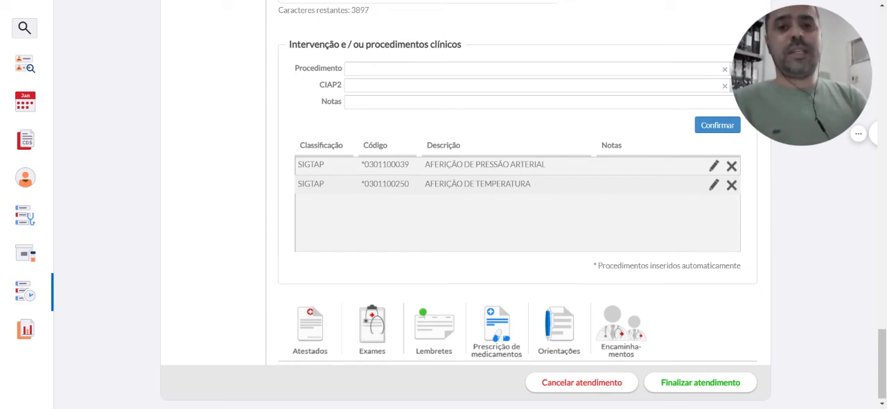
type("DEU")
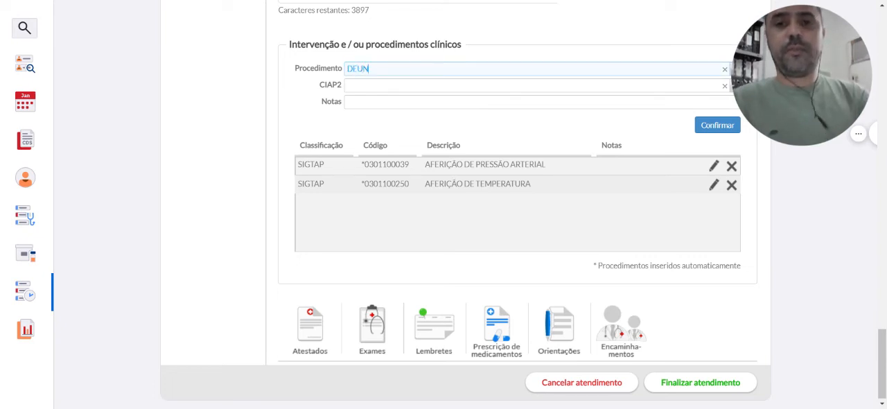
key("BackSpace")
type("NG")
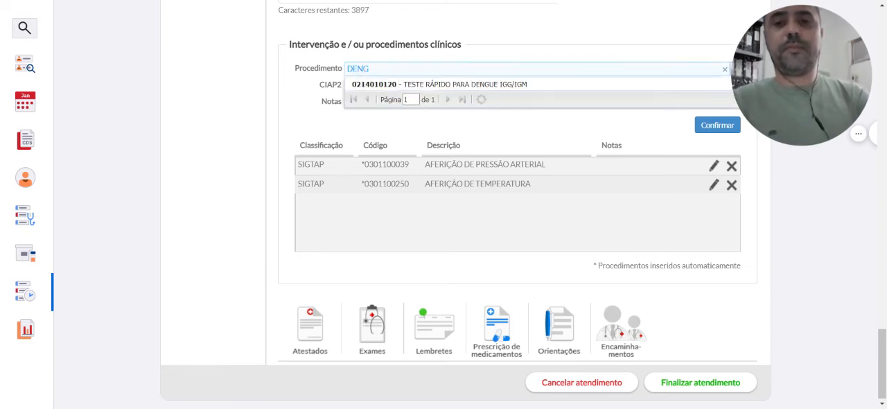
left_click(556, 85)
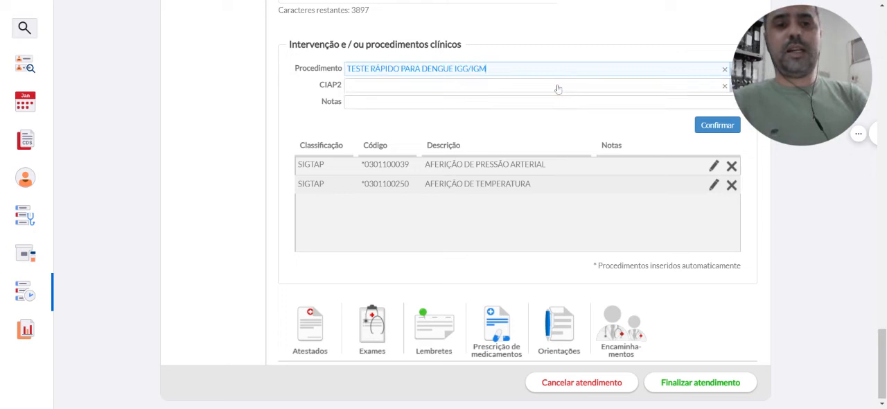
left_click(703, 129)
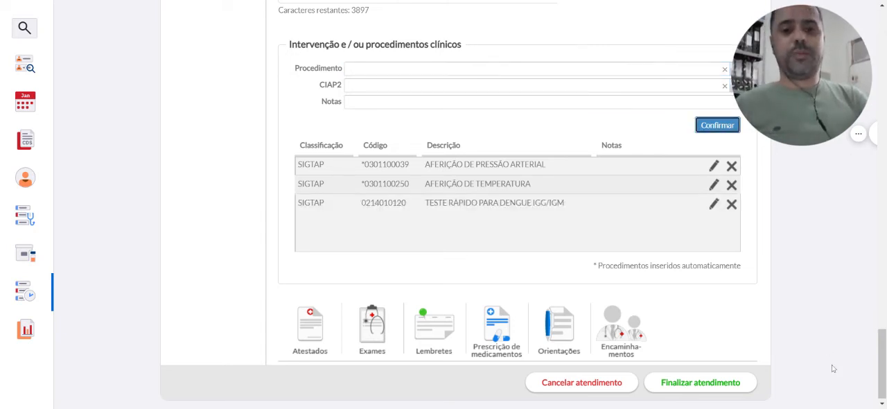
Start an exam result entry for TESTE RÁPIDO PARA DENGUE IGG/IGM and open its request date for selection
left_click_drag(884, 364, 883, 241)
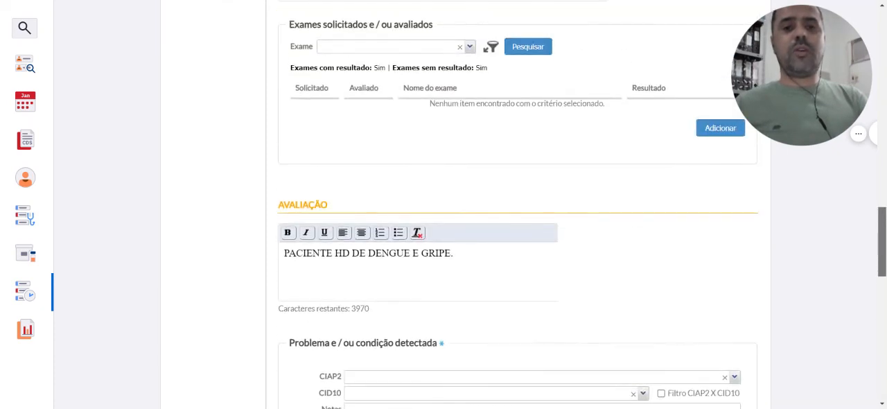
left_click(721, 128)
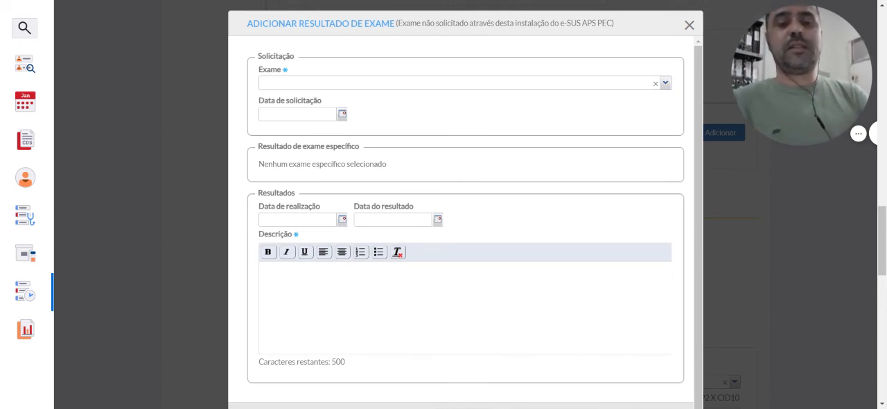
left_click(492, 87)
type("DEGUE")
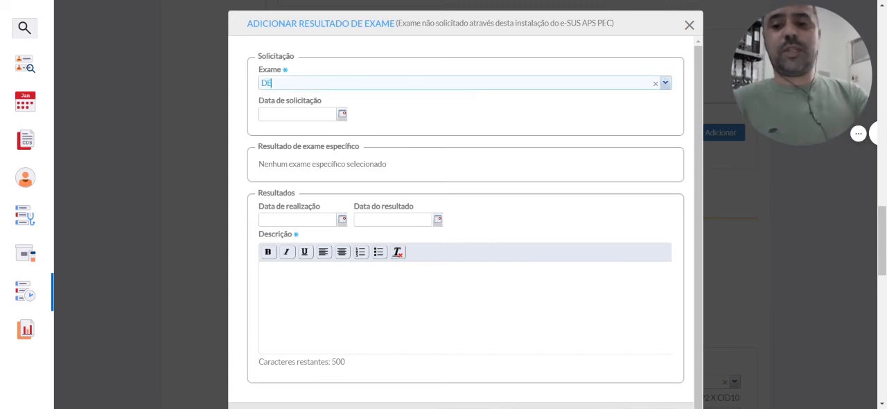
key("BackSpace")
key("BackSpace")
key("BackSpace")
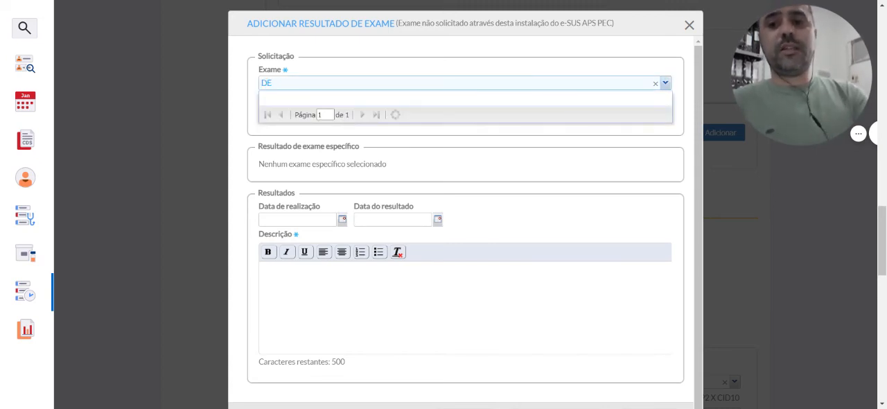
type("NGUE")
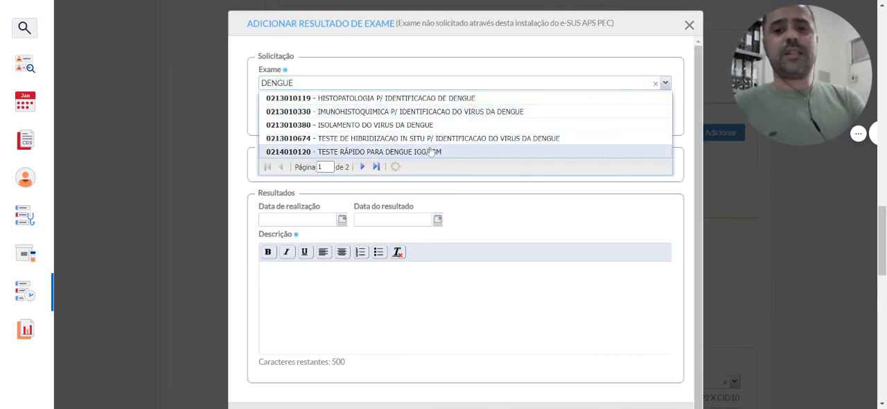
left_click(430, 152)
left_click(342, 115)
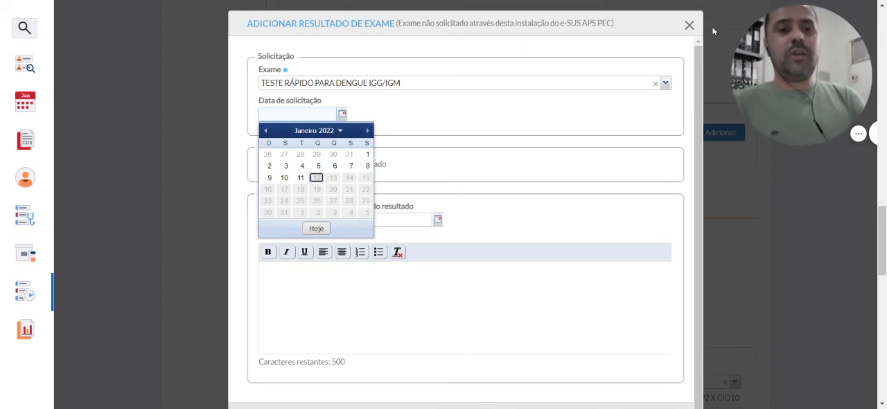
Discard the exam result entry without saving it
left_click(689, 27)
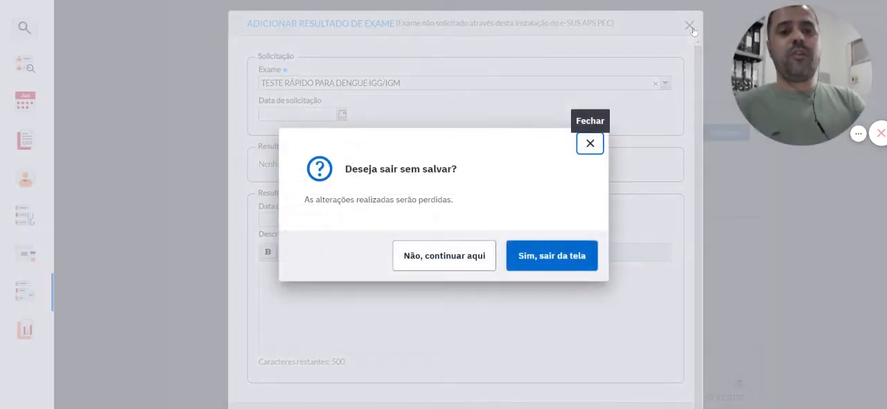
left_click(587, 145)
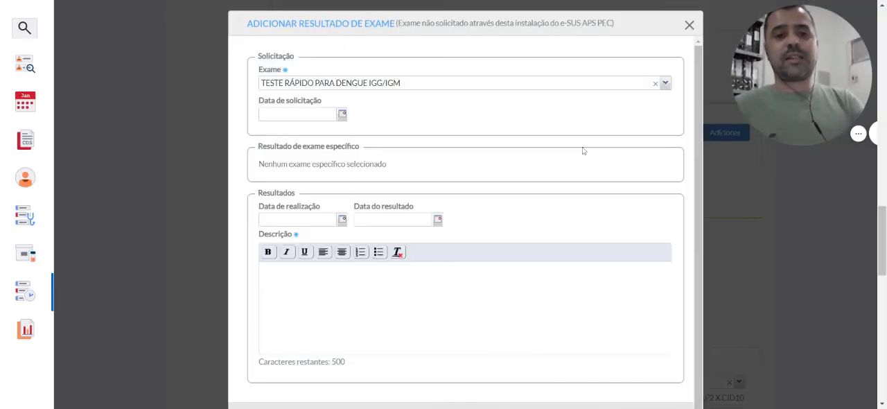
left_click_drag(881, 217, 881, 239)
left_click(459, 299)
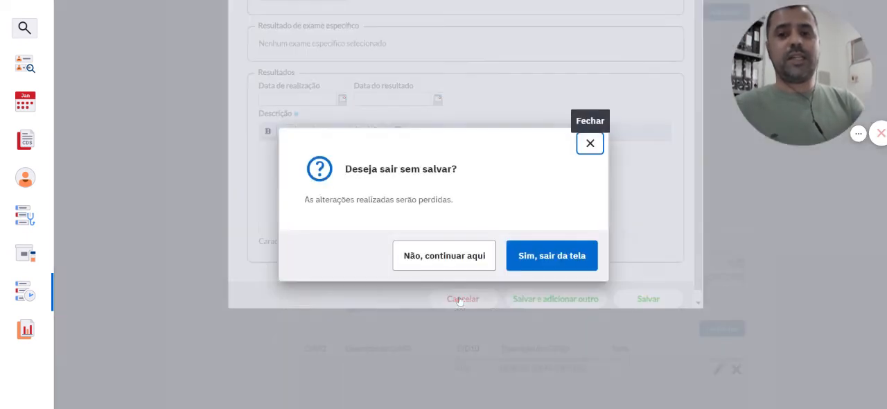
left_click(538, 262)
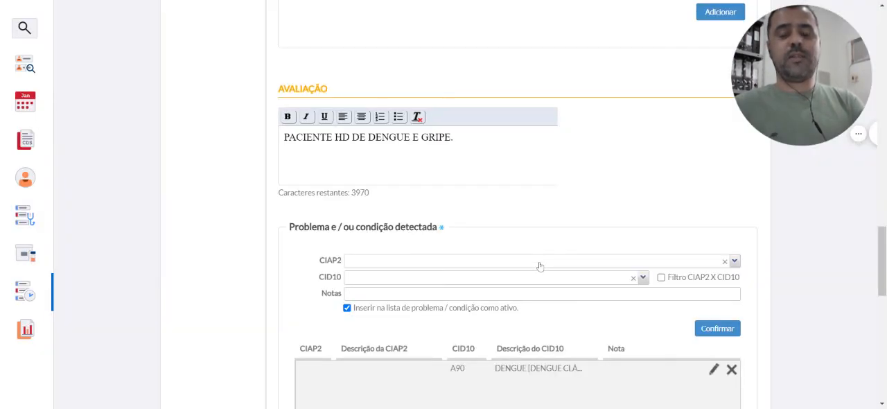
Proceed from the completed SOAP record to the finalization of the attendance
left_click_drag(881, 244, 846, 372)
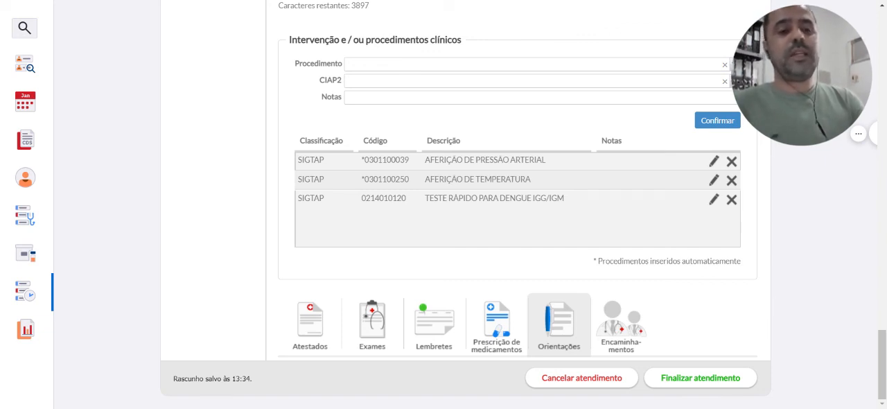
left_click(687, 380)
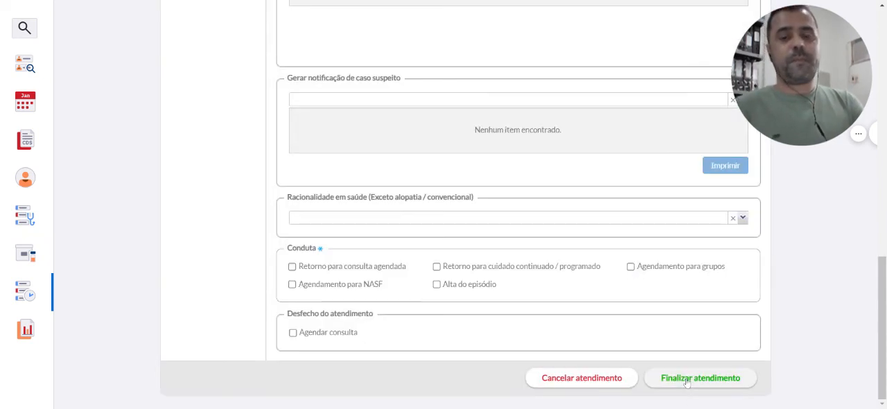
Review the attendance type, administrative and clinical procedures, CID10 list and suspected case notification in the finalization form
left_click_drag(882, 339, 882, 174)
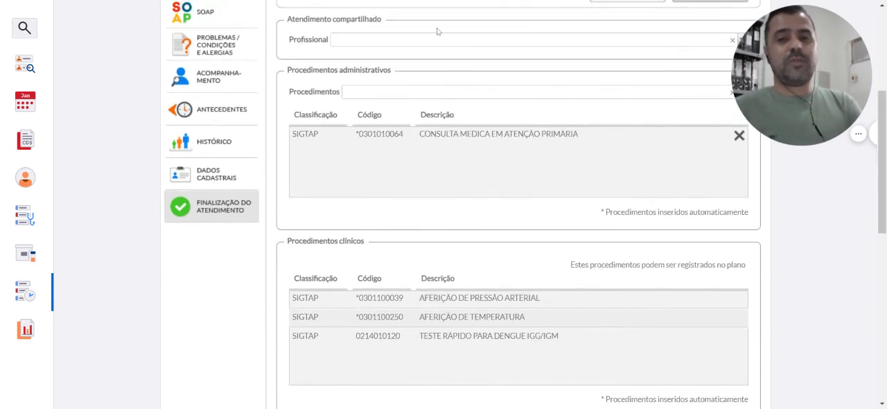
left_click_drag(884, 217, 865, 192)
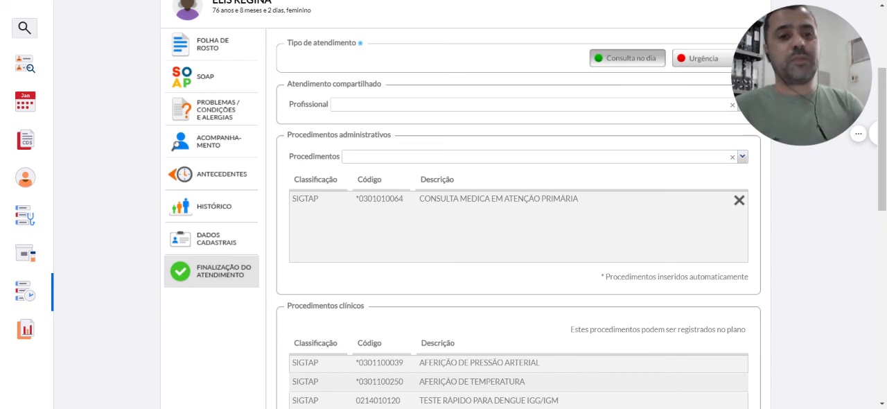
scroll(870, 221, "down", 2)
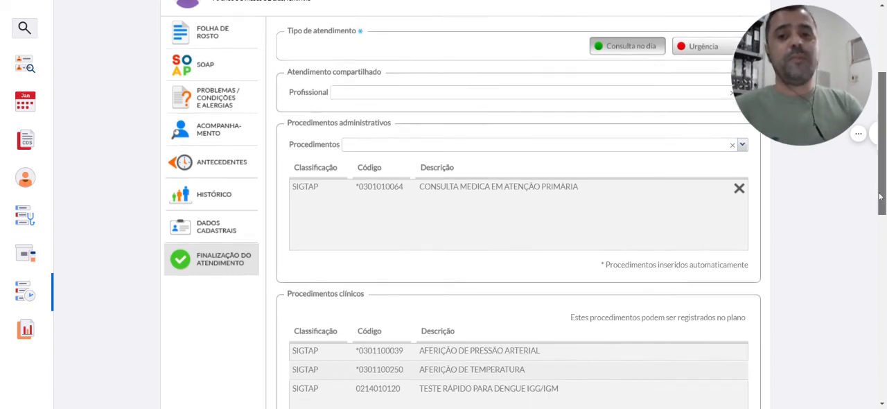
scroll(859, 256, "down", 5)
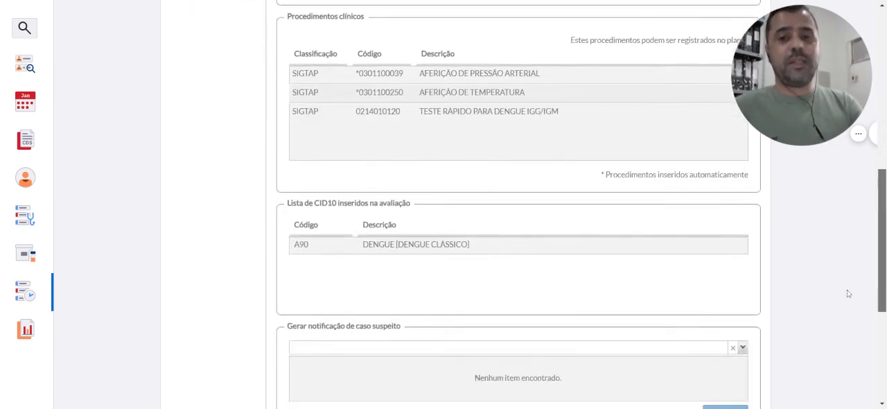
scroll(879, 191, "up", 7)
left_click_drag(880, 190, 852, 279)
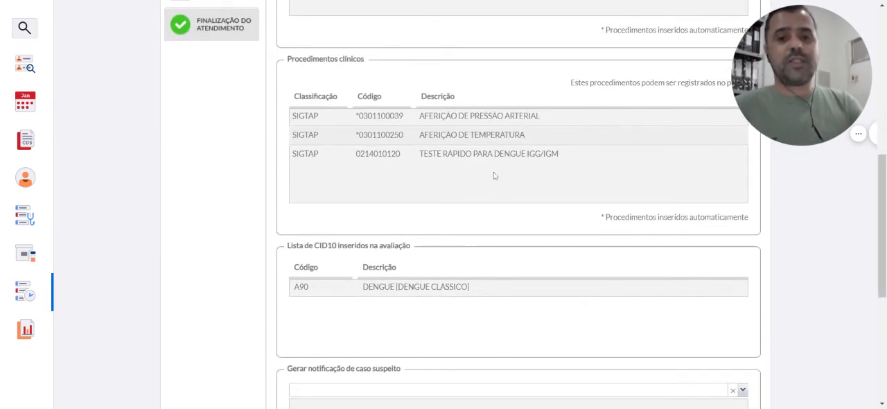
left_click_drag(880, 220, 875, 263)
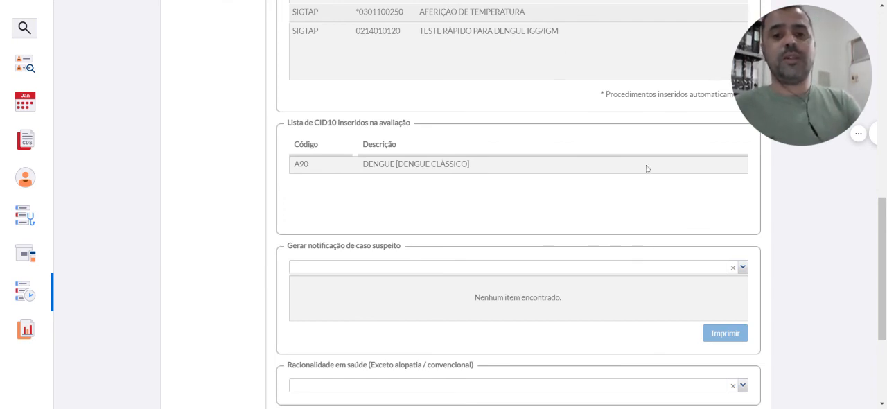
Set the Conduta to "Alta do episódio" and finalize the attendance without printing it
scroll(871, 403, "down", 3)
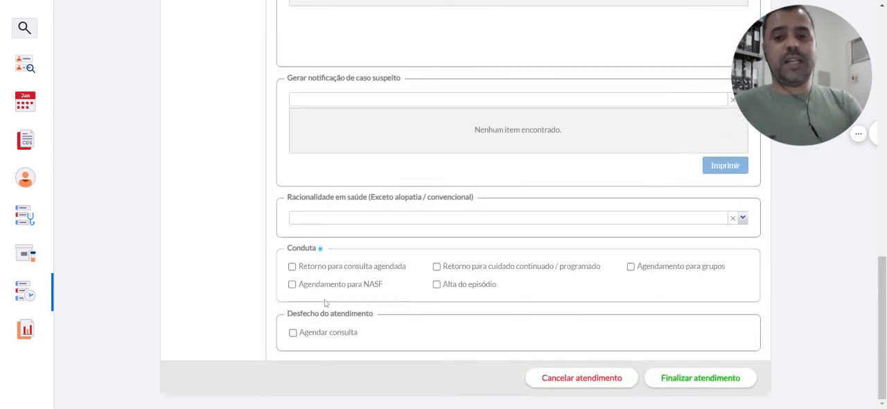
left_click(456, 287)
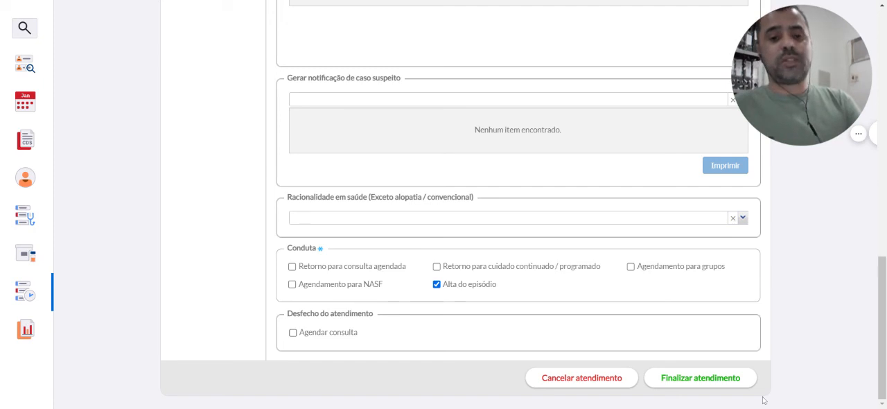
left_click(714, 378)
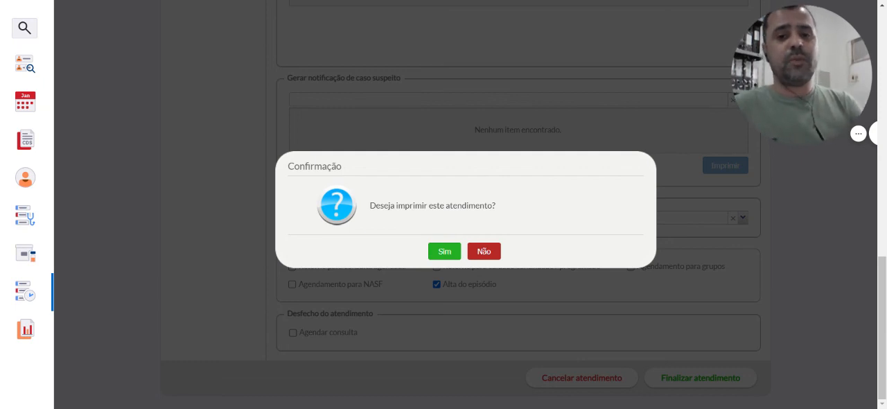
left_click(484, 251)
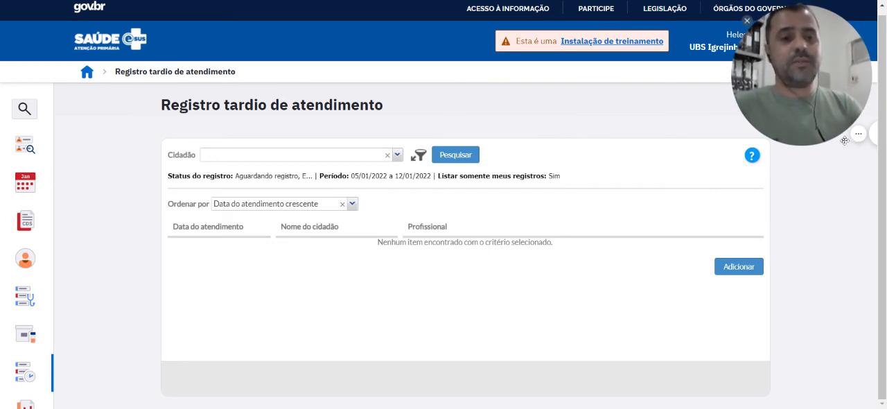
mouse_move(823, 142)
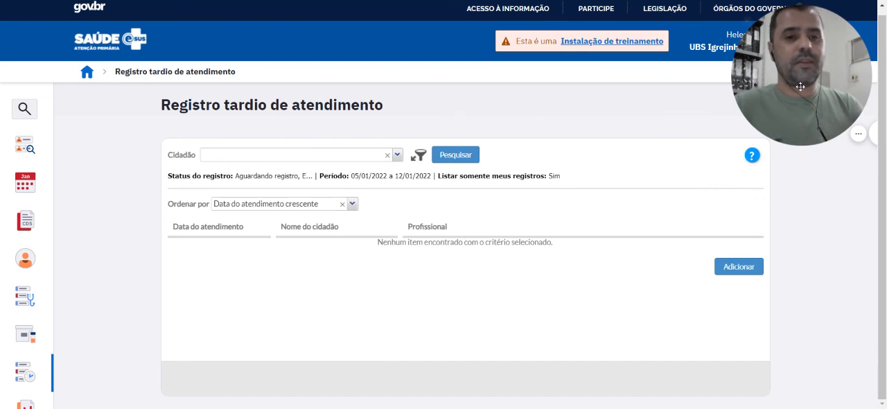
left_click_drag(798, 84, 667, 93)
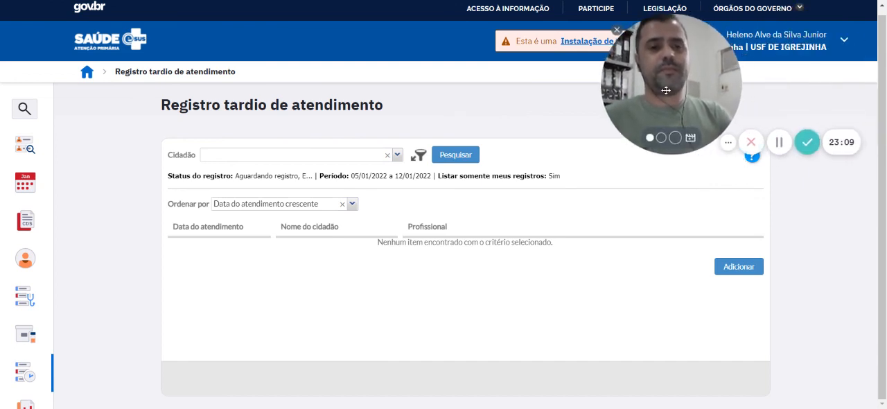